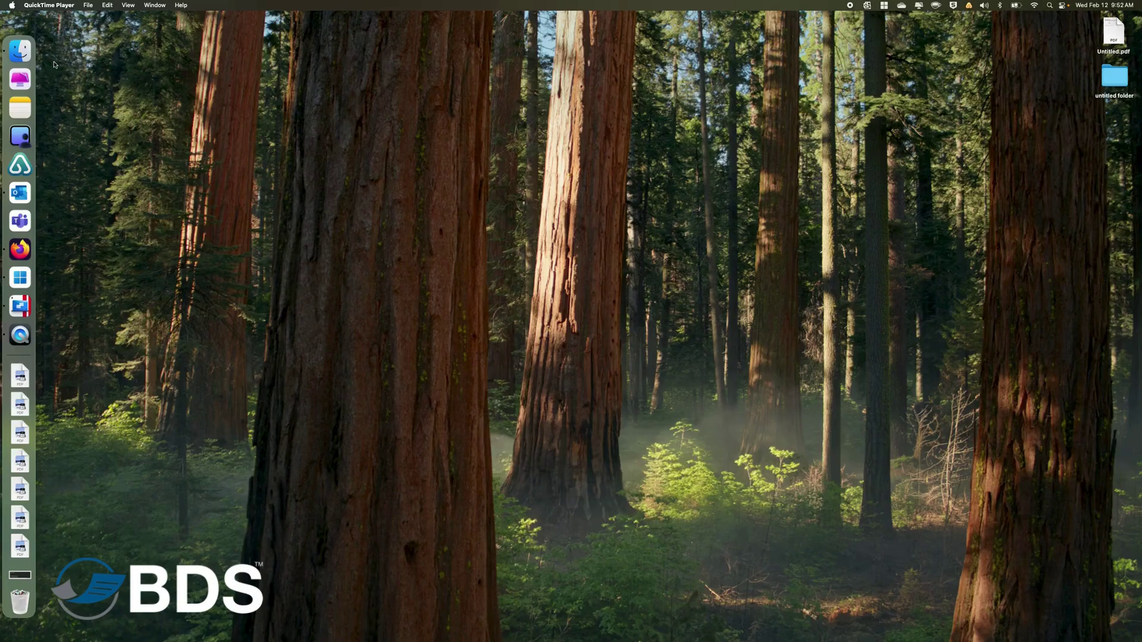
# - Show the computer's top level with Macintosh HD and Network, briefly reviewing Finder's Sidebar settings
pyautogui.click(20, 51)
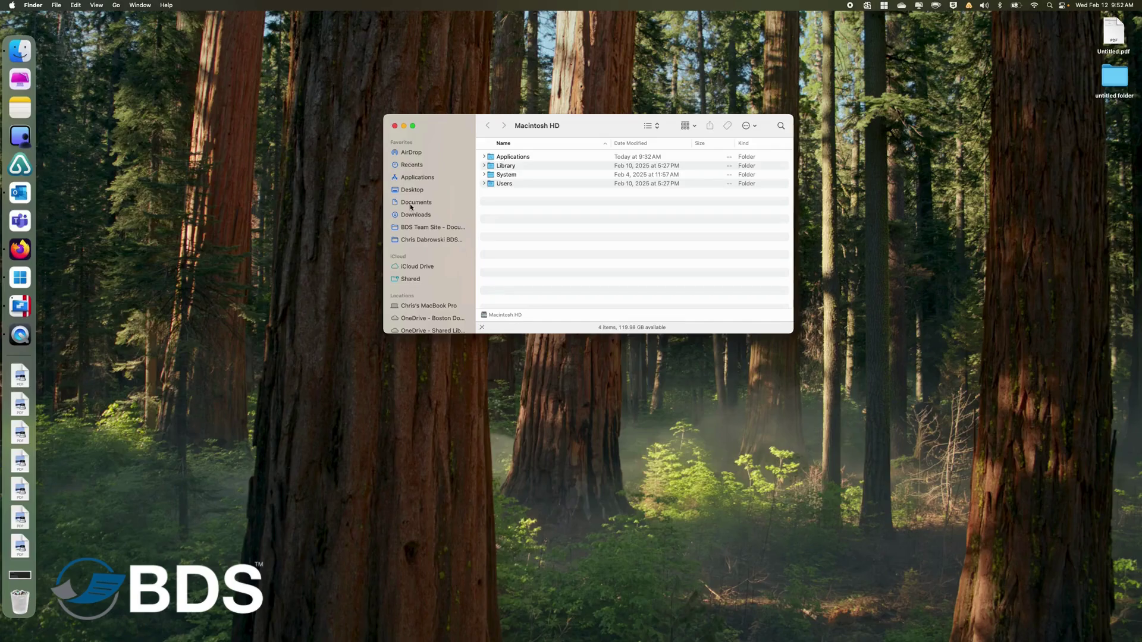
pyautogui.click(409, 309)
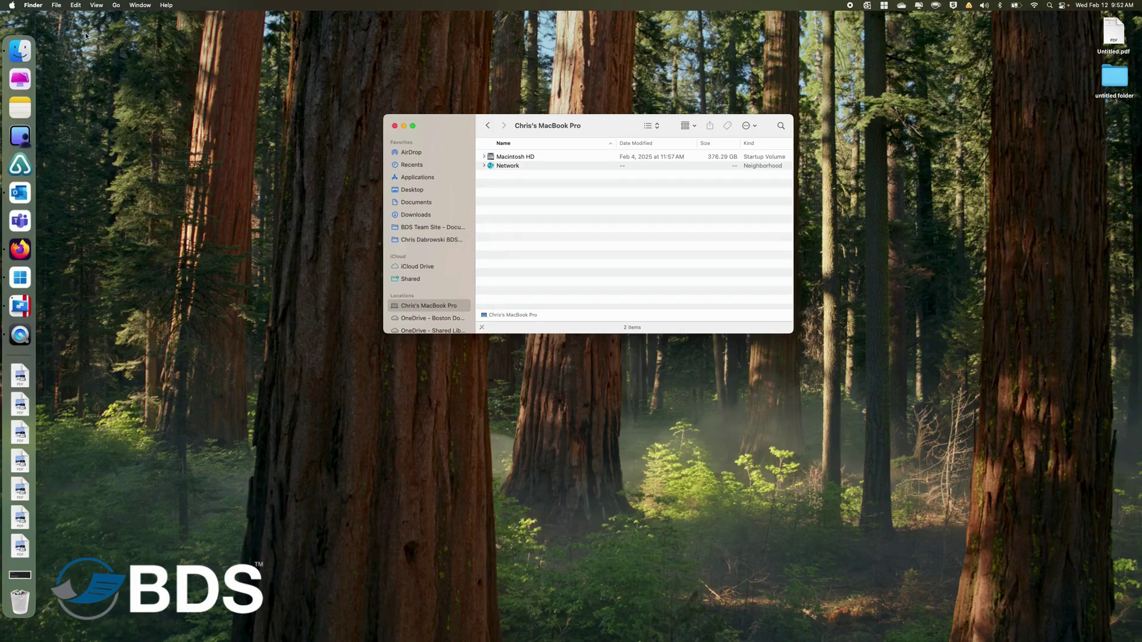
pyautogui.click(36, 6)
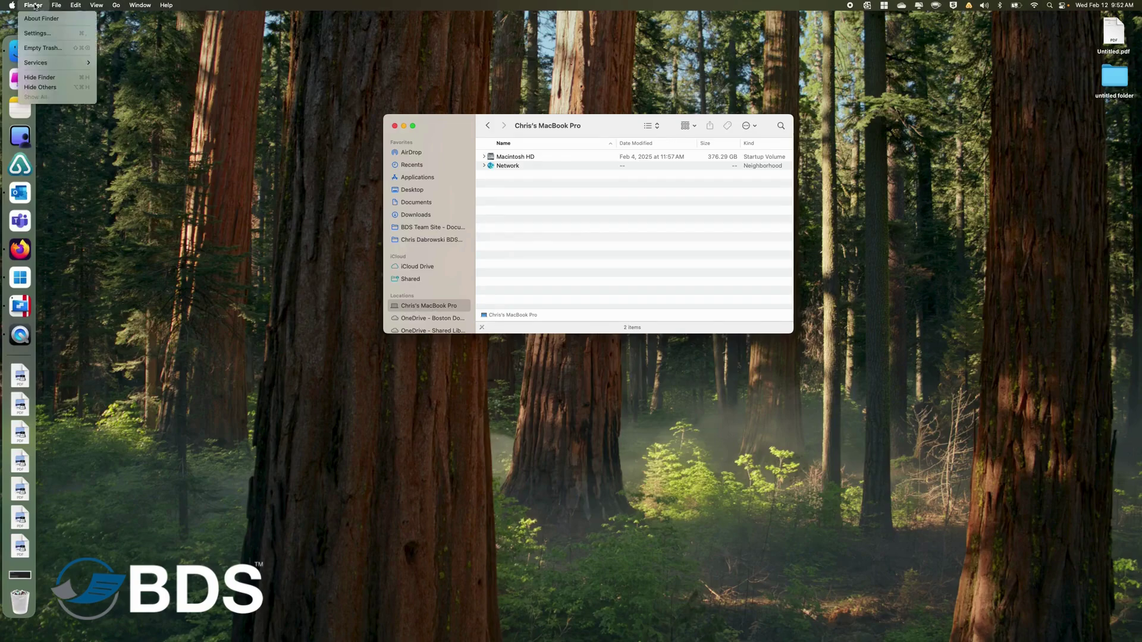
pyautogui.click(33, 34)
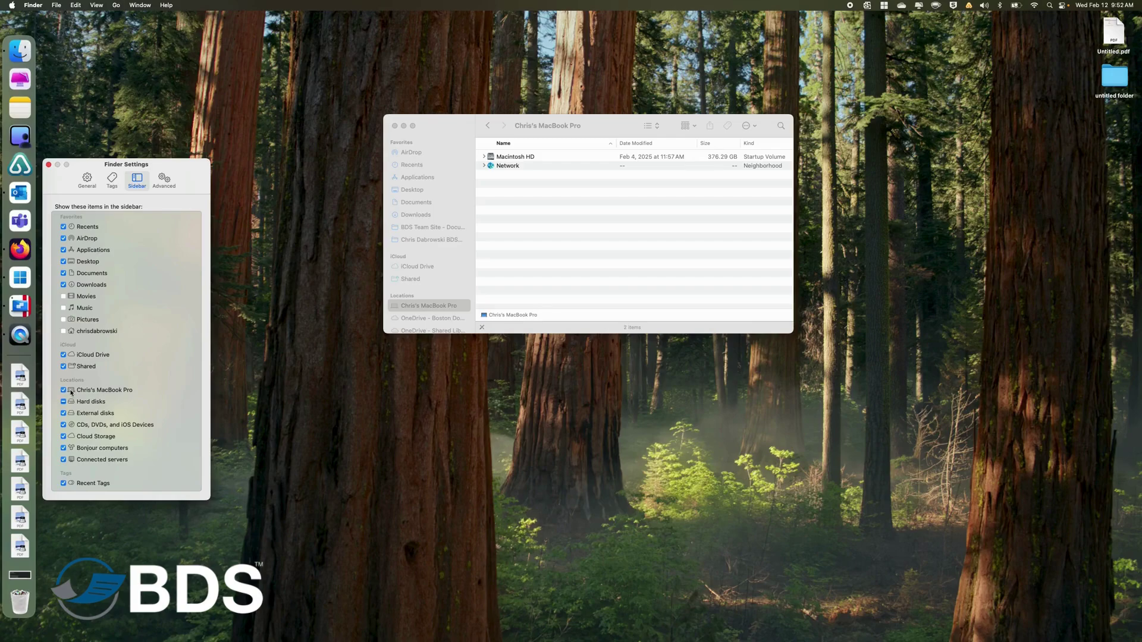
pyautogui.click(49, 164)
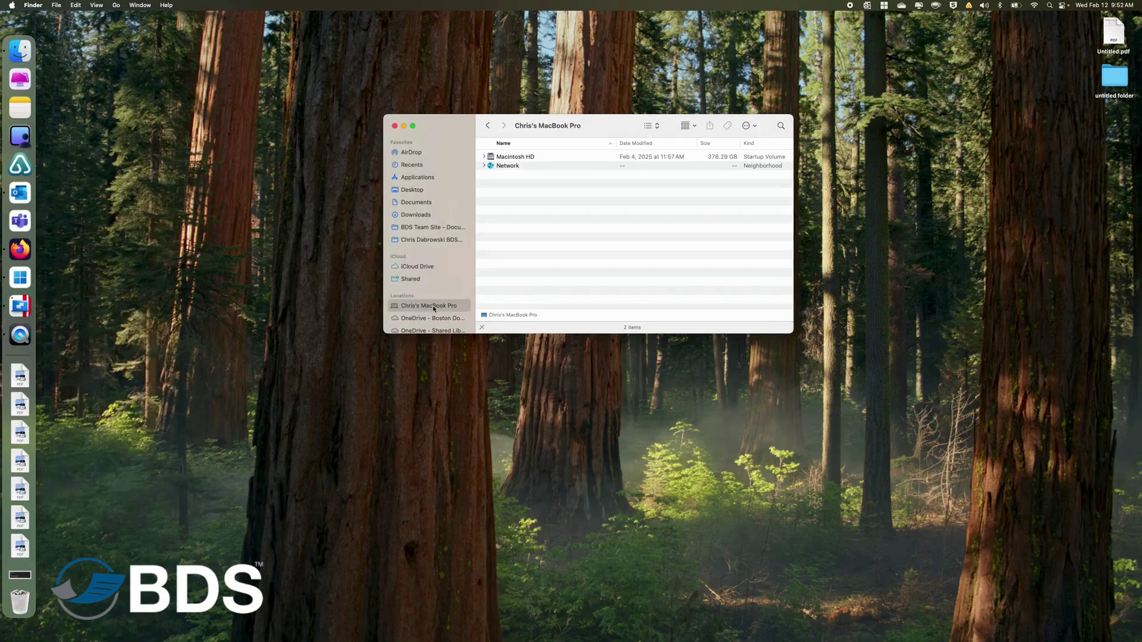
# - Create a new folder named Scans in the user's home folder under Macintosh HD > Users
pyautogui.doubleClick(506, 157)
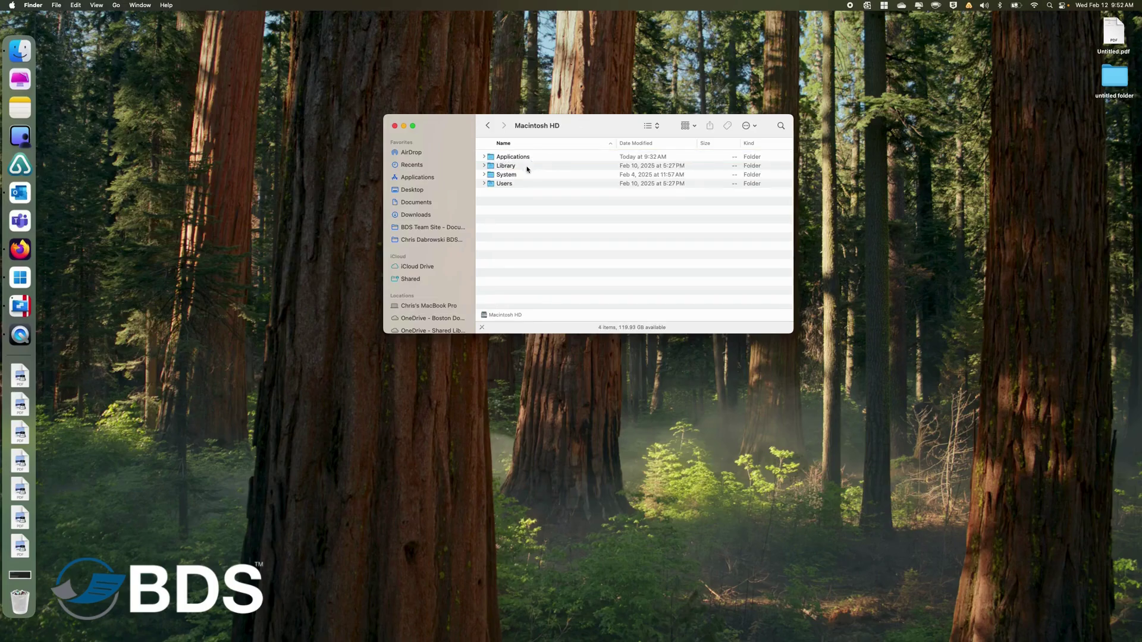
pyautogui.doubleClick(502, 185)
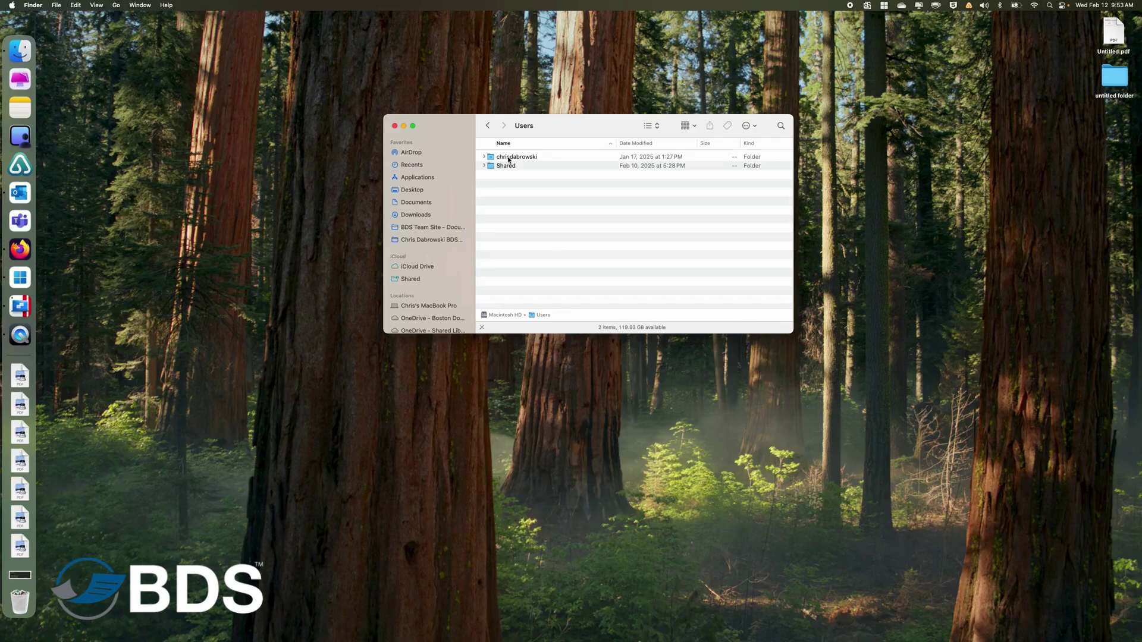
pyautogui.doubleClick(509, 159)
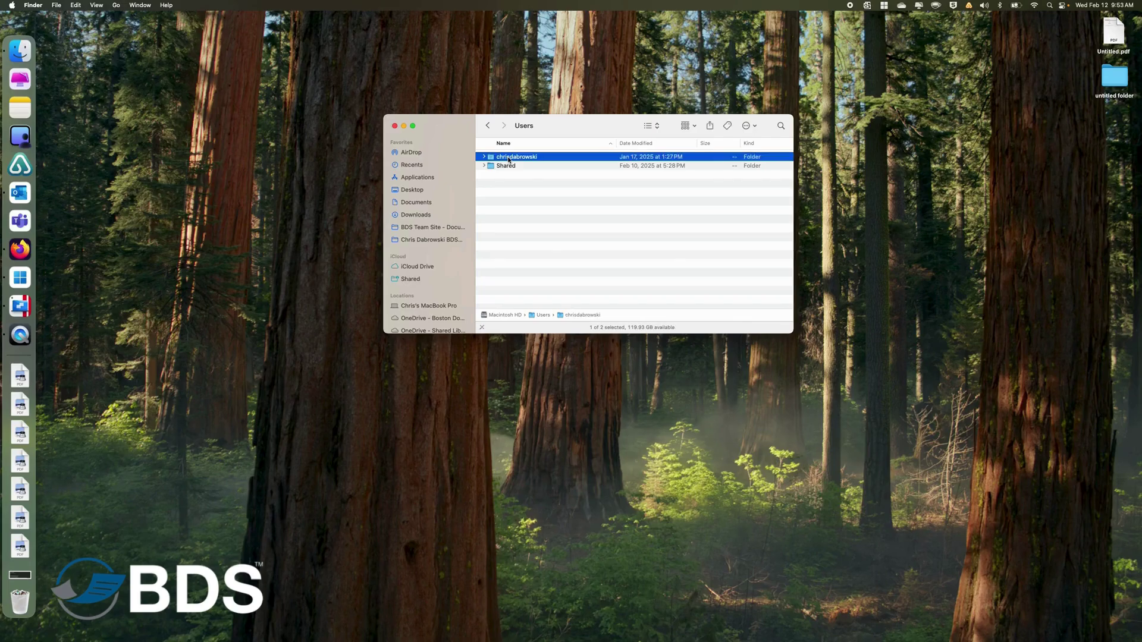
pyautogui.rightClick(525, 280)
pyautogui.click(540, 286)
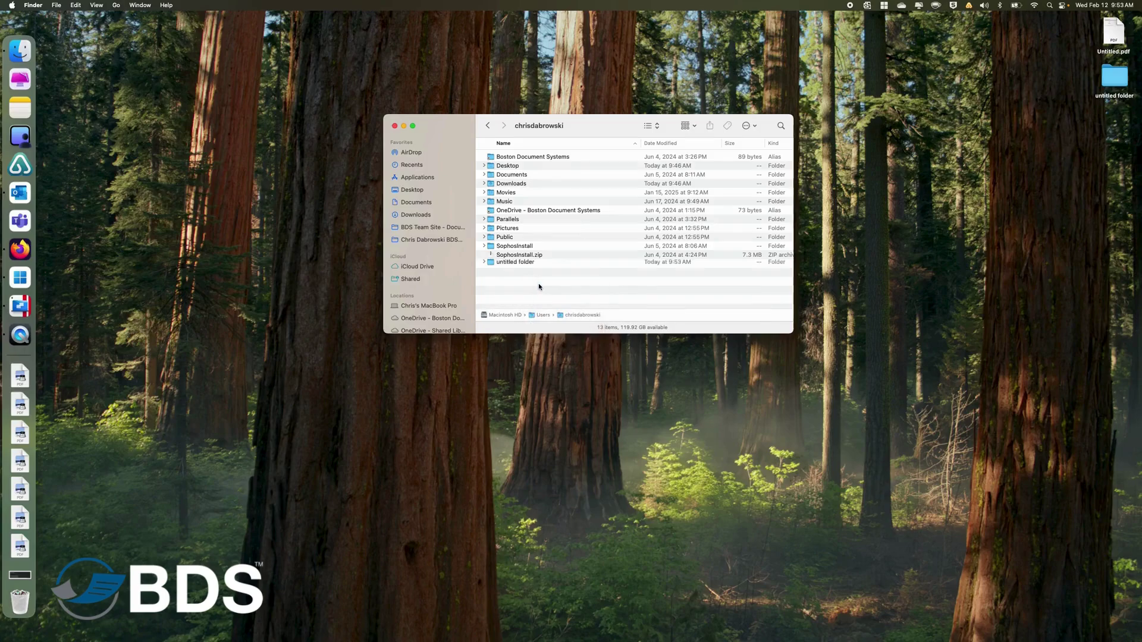
pyautogui.write('Sca')
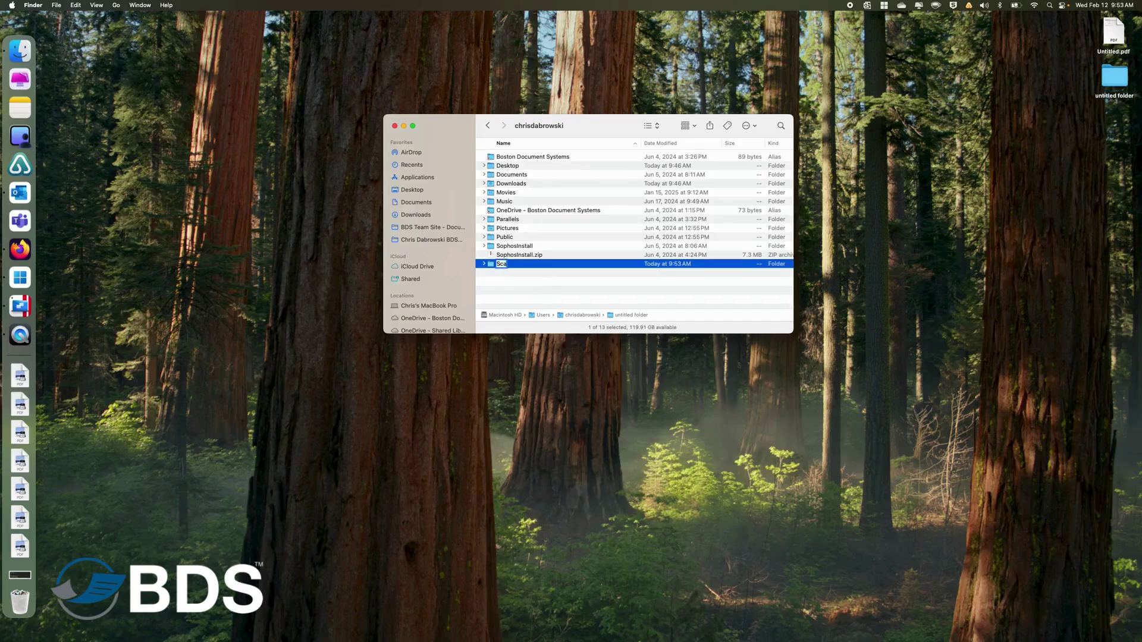
pyautogui.write('ns')
pyautogui.press('Return')
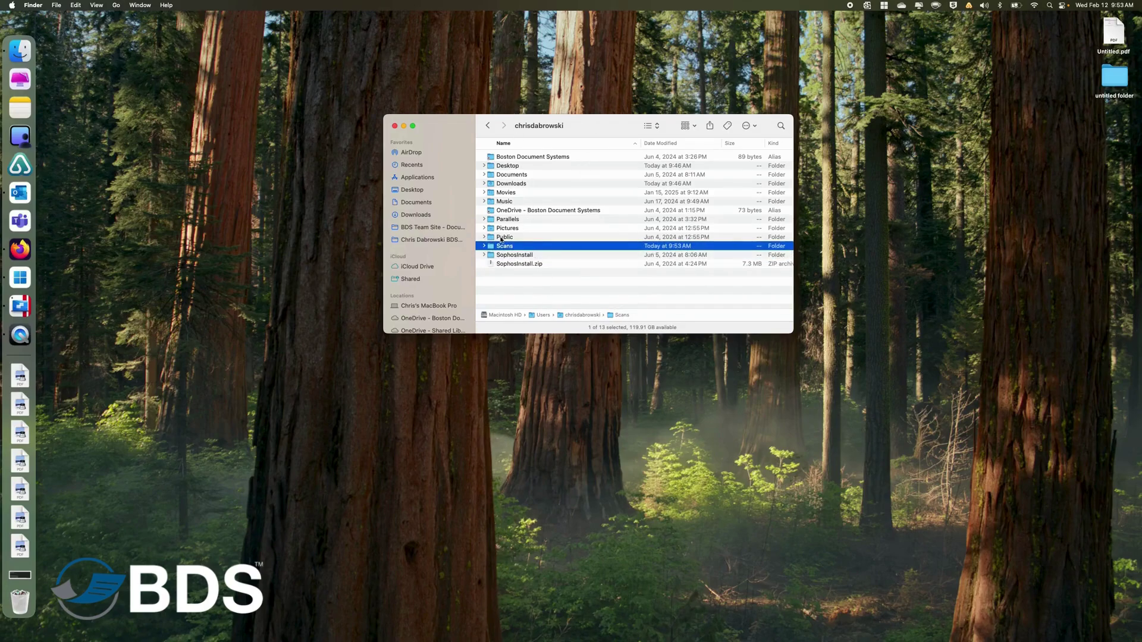
# - Close Finder and reach the Sharing pane of System Settings from the Apple menu
pyautogui.click(395, 126)
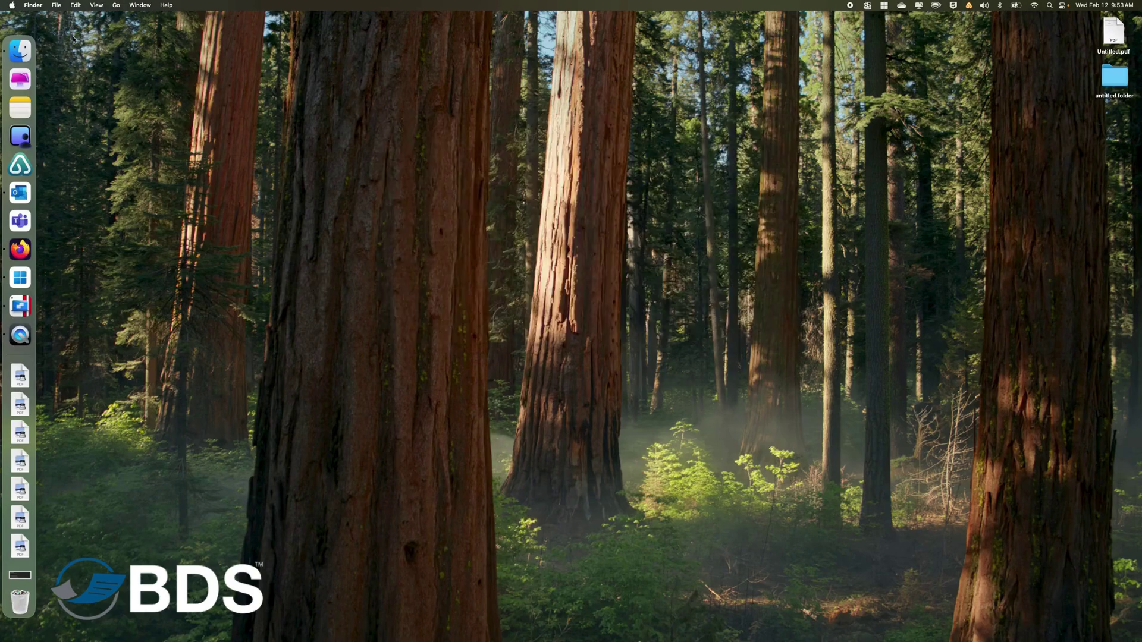
pyautogui.click(12, 6)
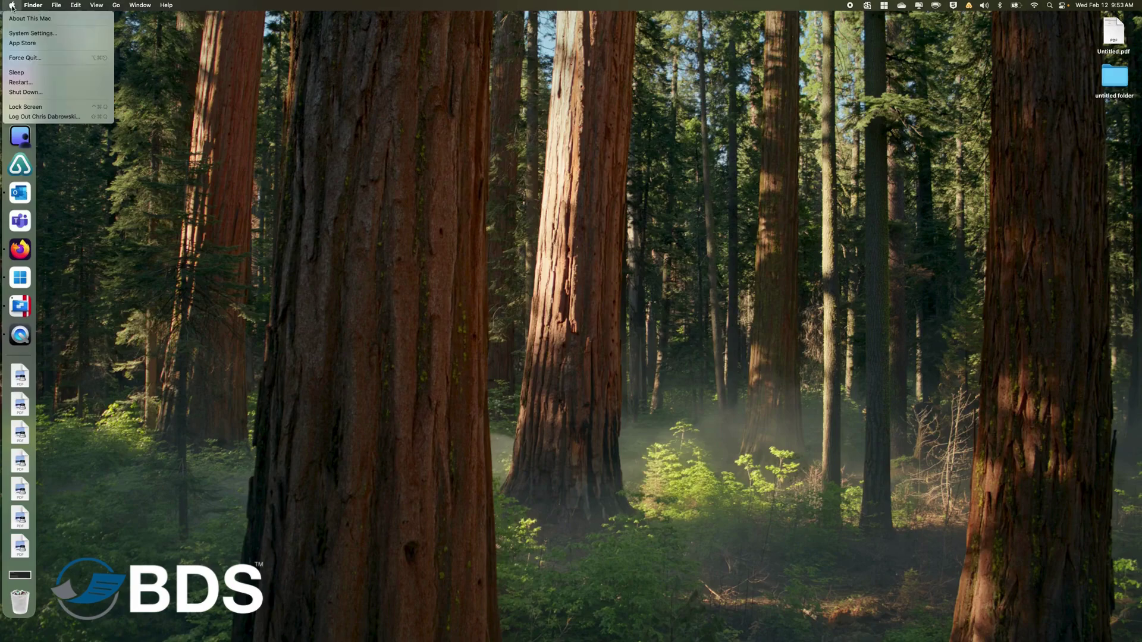
pyautogui.click(20, 33)
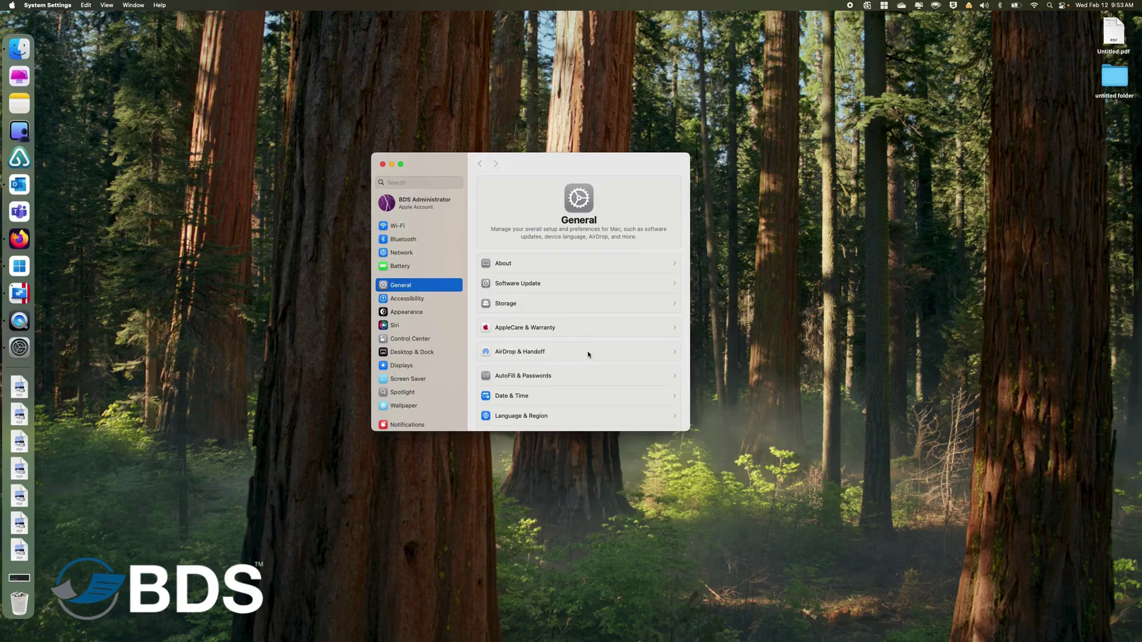
pyautogui.scroll(-3, 587, 355)
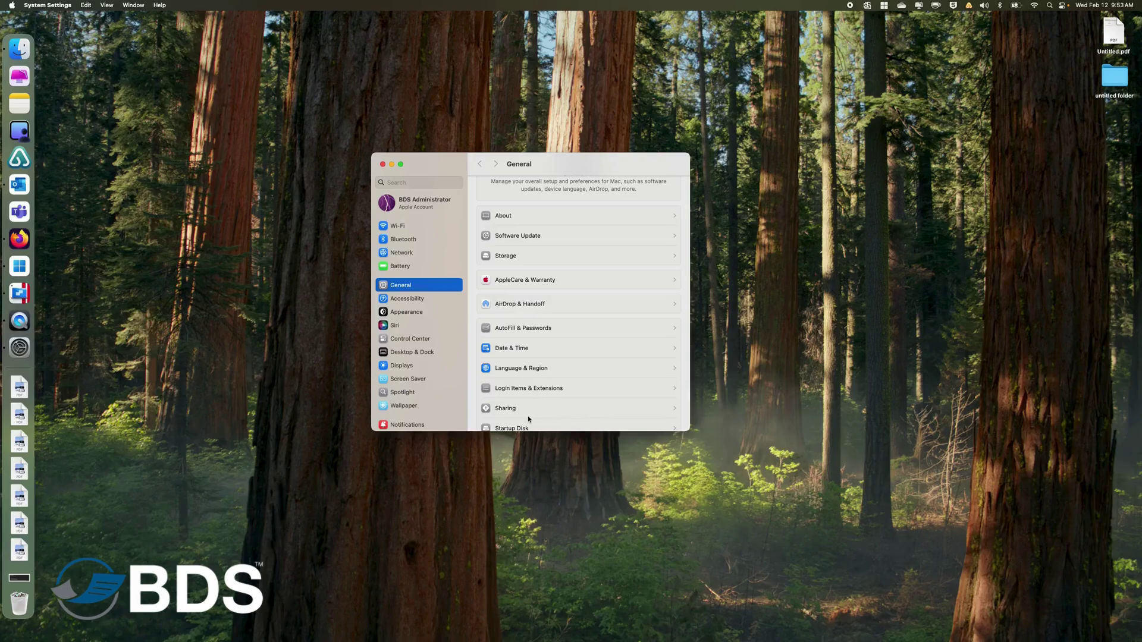
pyautogui.click(494, 408)
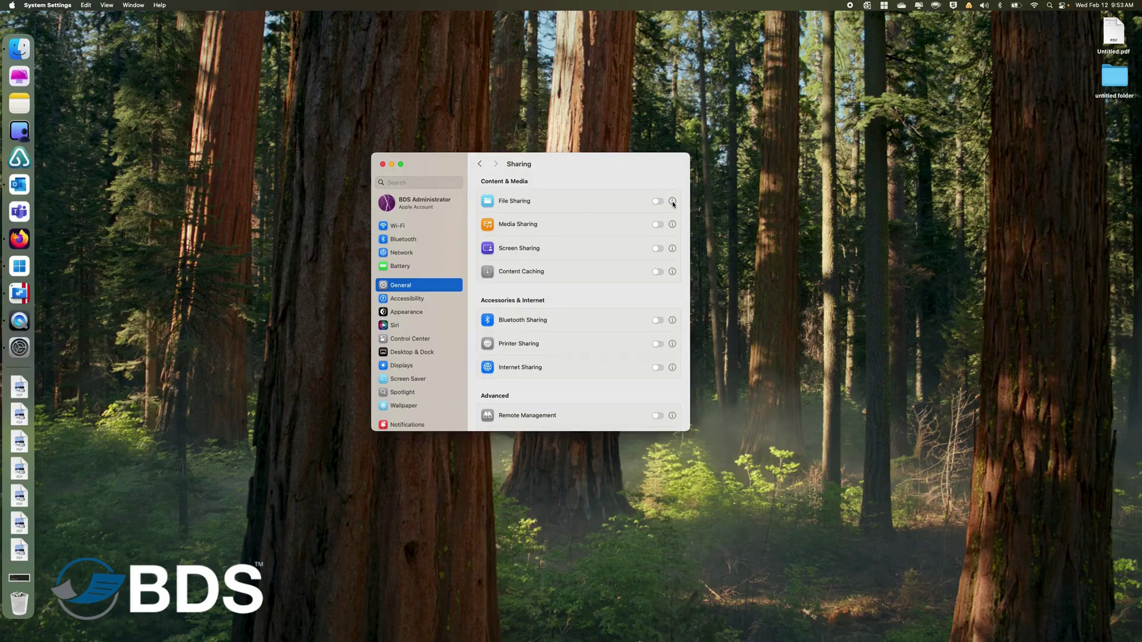
# - Add the home folder's Scans folder to File Sharing's list of shared folders
pyautogui.click(672, 202)
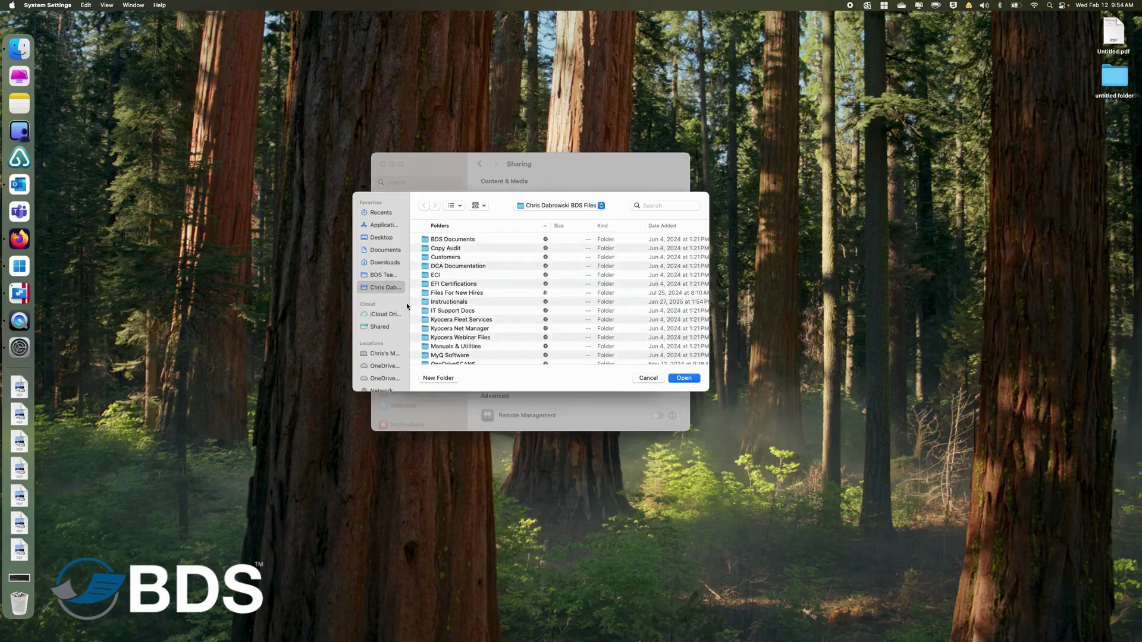
pyautogui.click(376, 354)
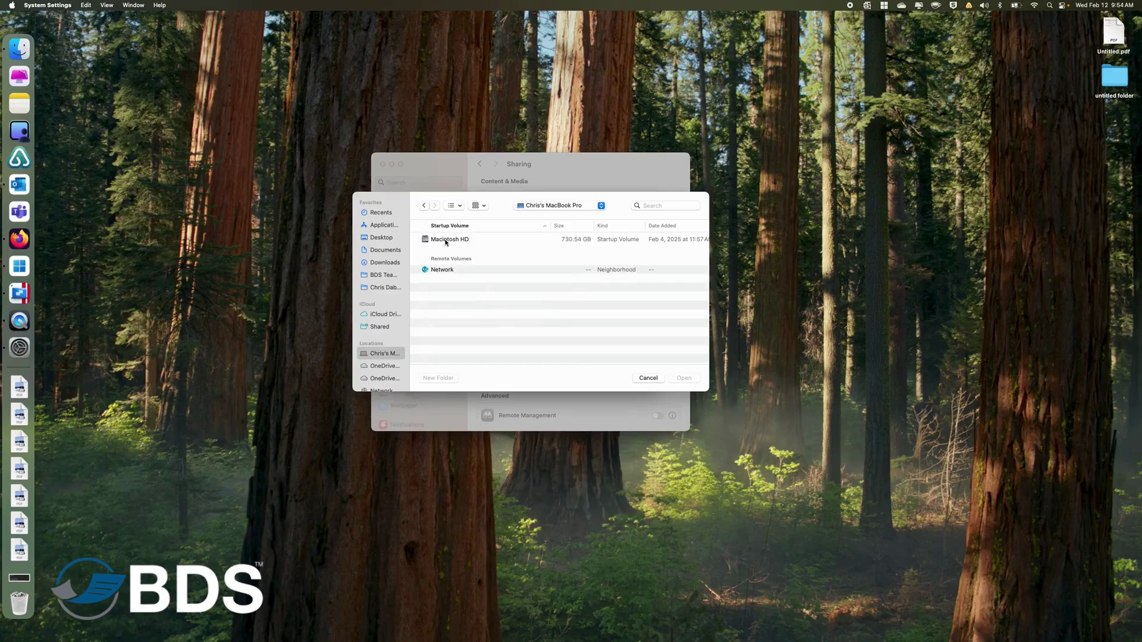
pyautogui.click(447, 242)
pyautogui.doubleClick(446, 242)
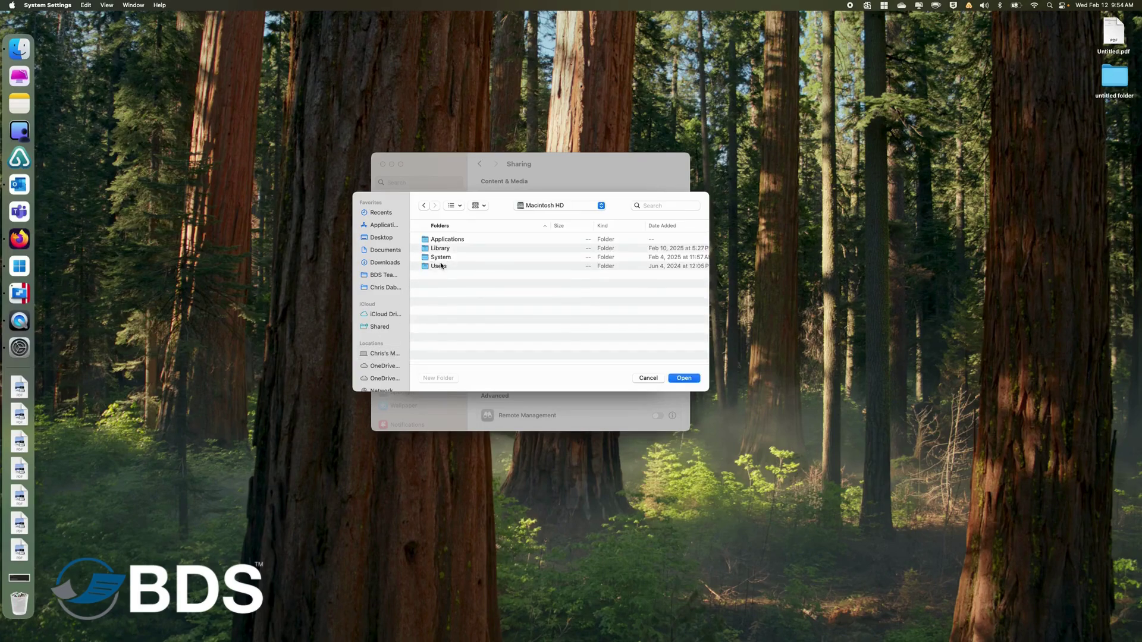
pyautogui.doubleClick(439, 267)
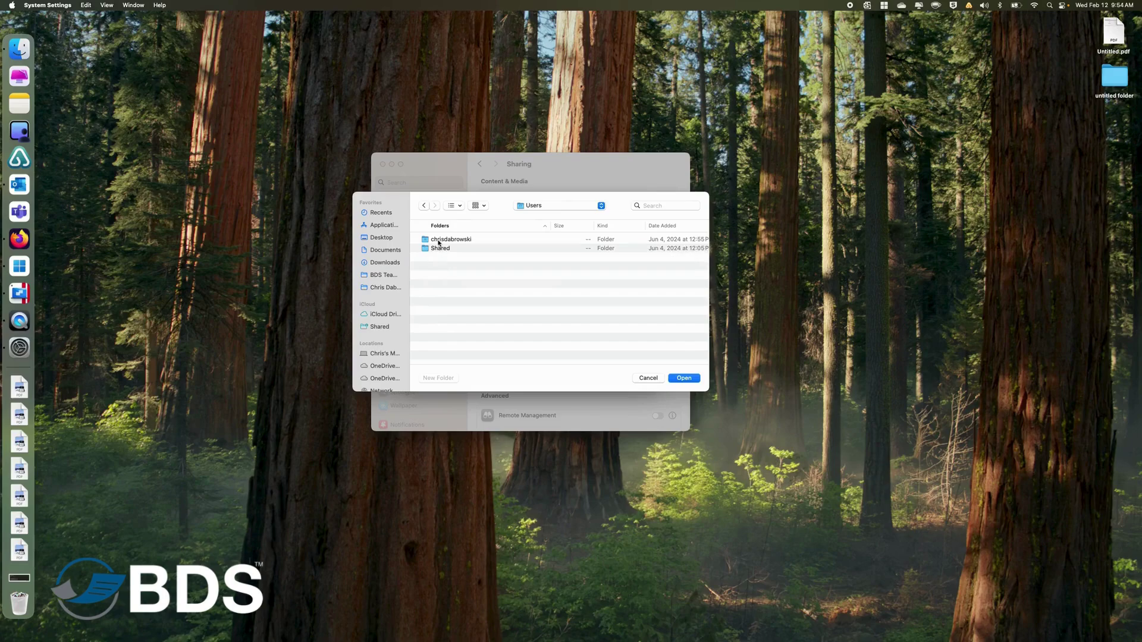
pyautogui.doubleClick(440, 241)
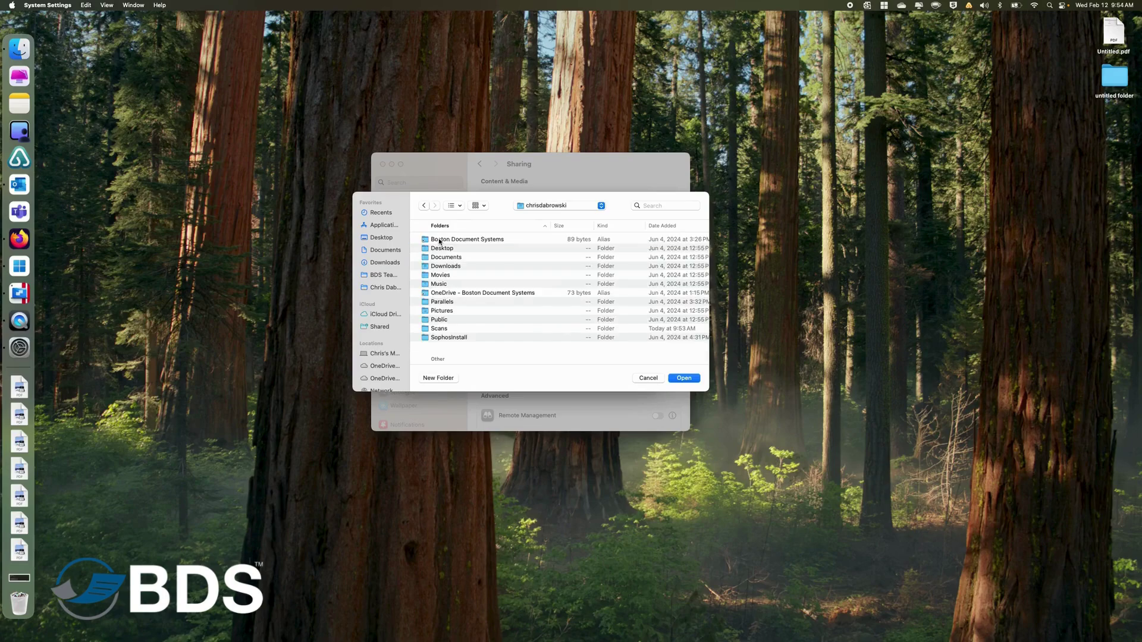
pyautogui.click(438, 329)
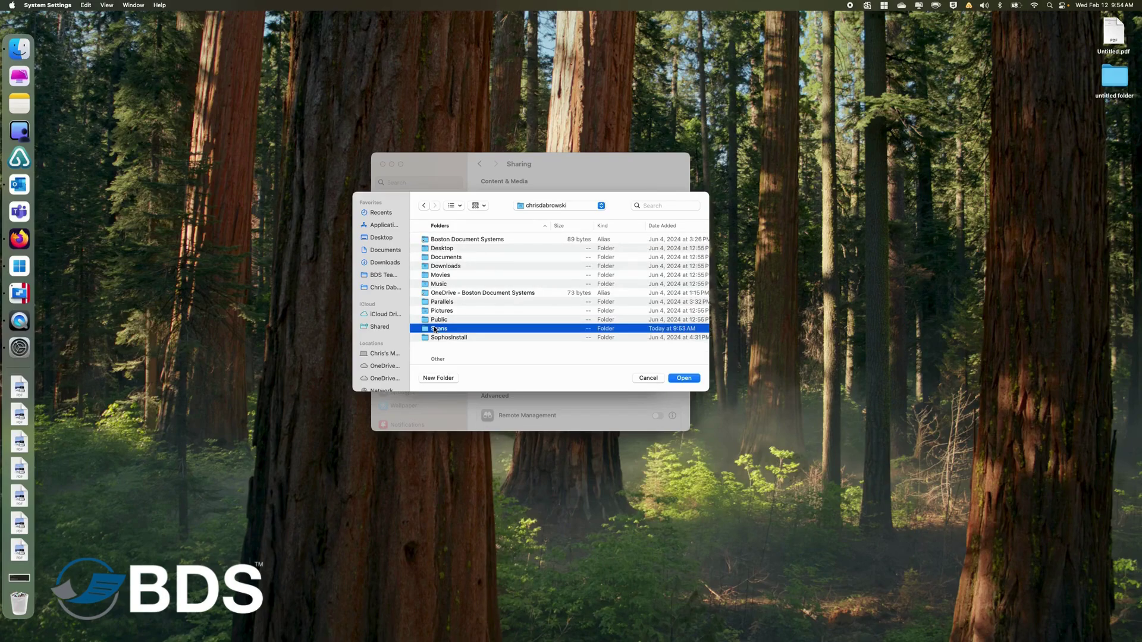
pyautogui.click(684, 378)
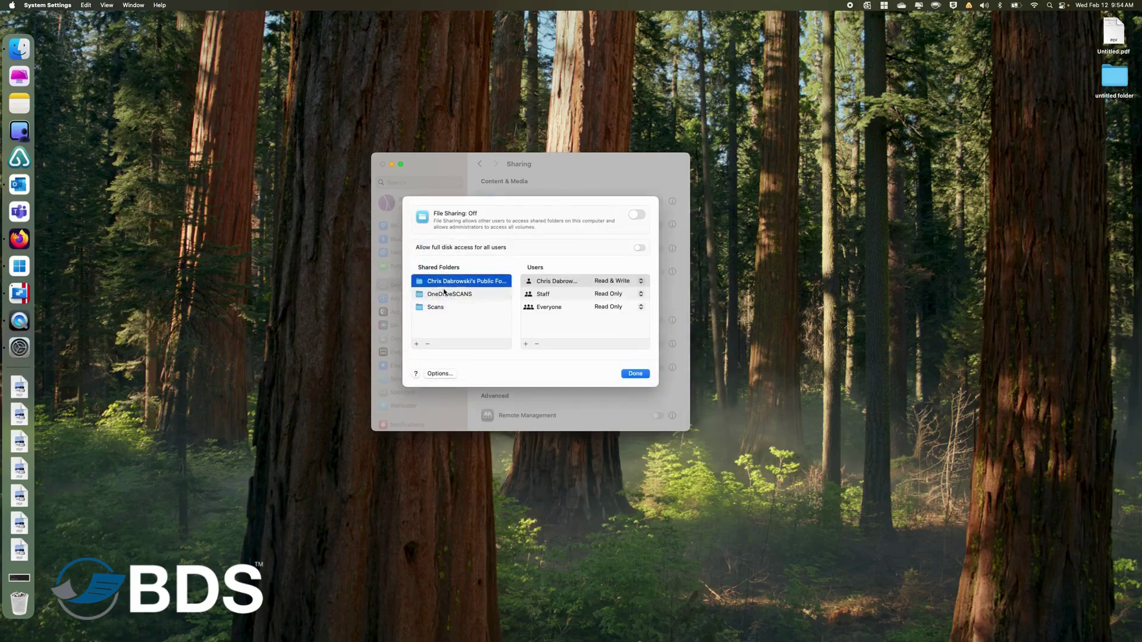
pyautogui.click(437, 309)
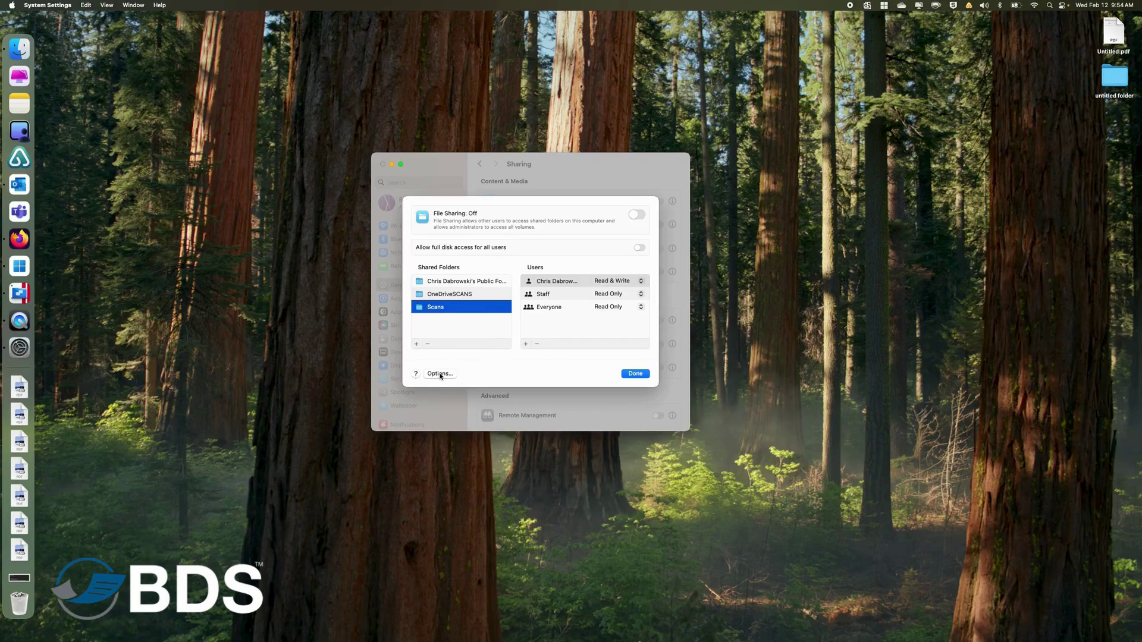
pyautogui.click(440, 374)
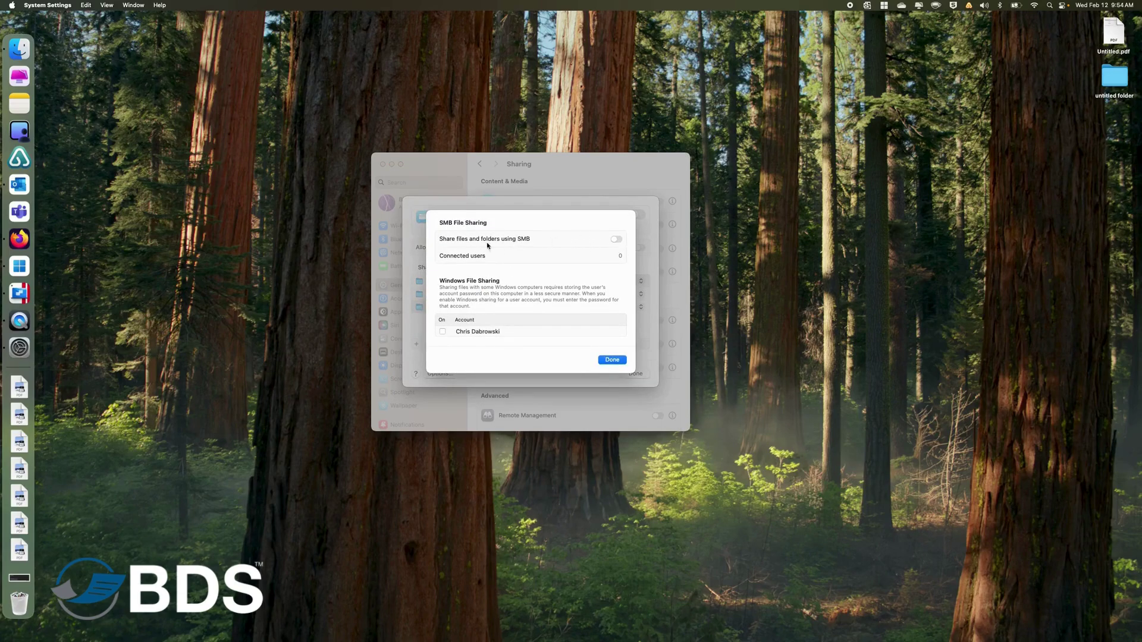
pyautogui.click(616, 240)
pyautogui.click(443, 332)
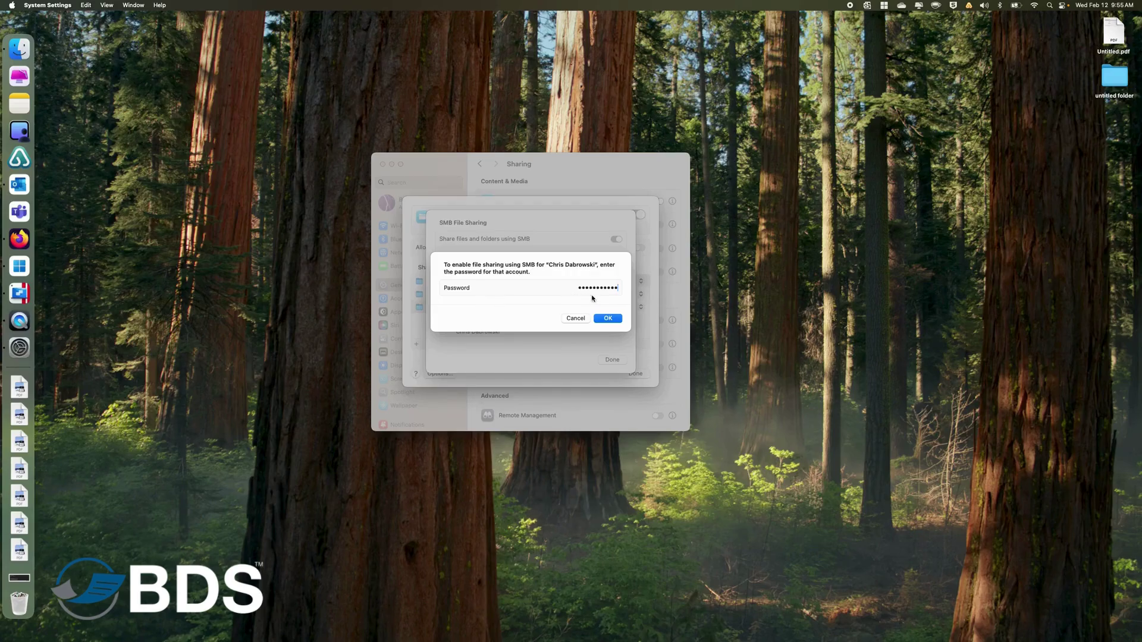
pyautogui.click(607, 320)
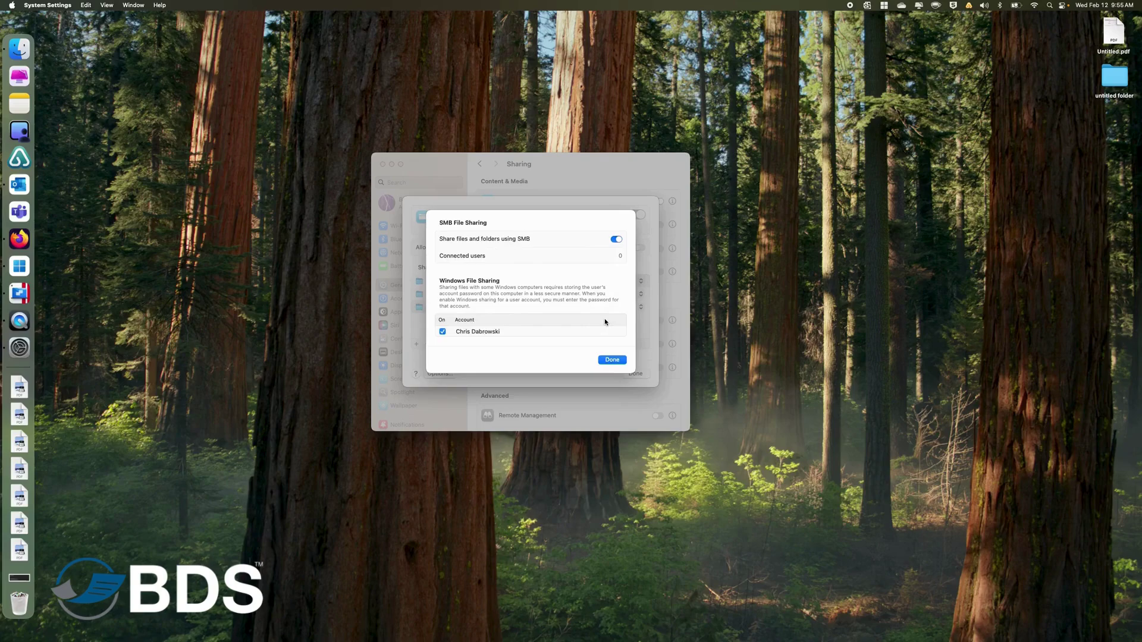
pyautogui.click(611, 358)
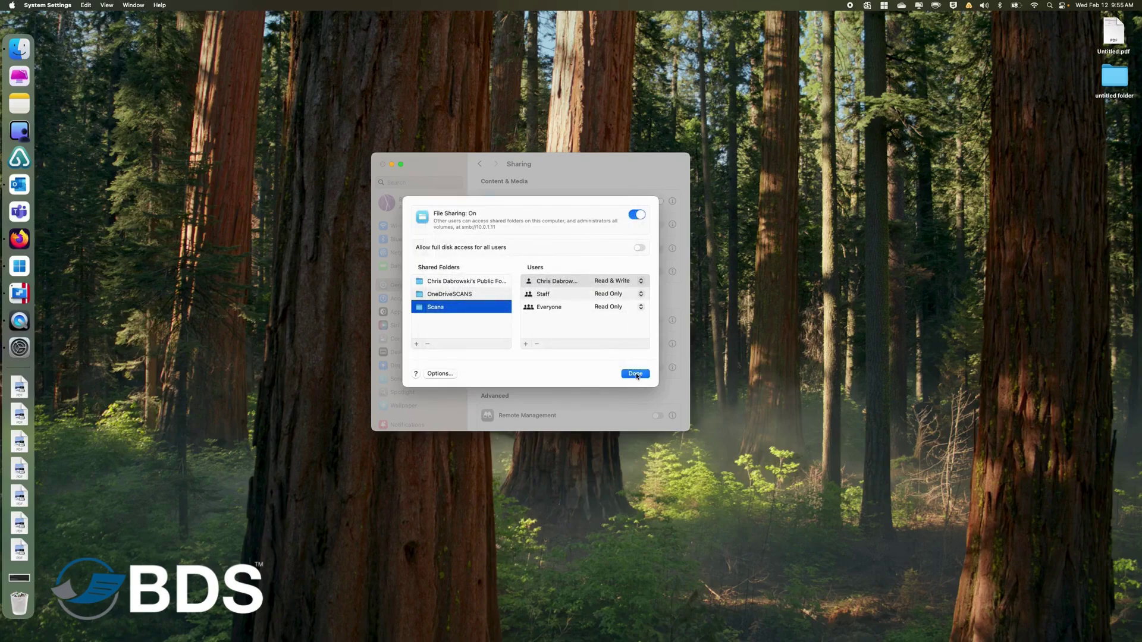
pyautogui.click(636, 375)
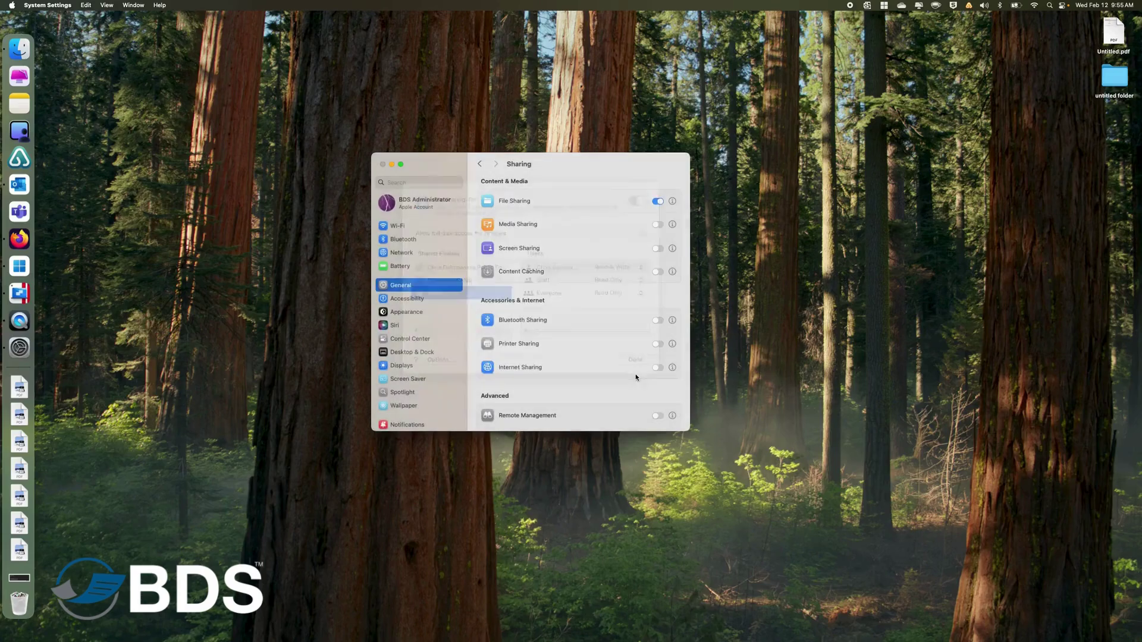
# - Close System Settings and browse Finder to the user's home folder under Macintosh HD > Users
pyautogui.click(382, 164)
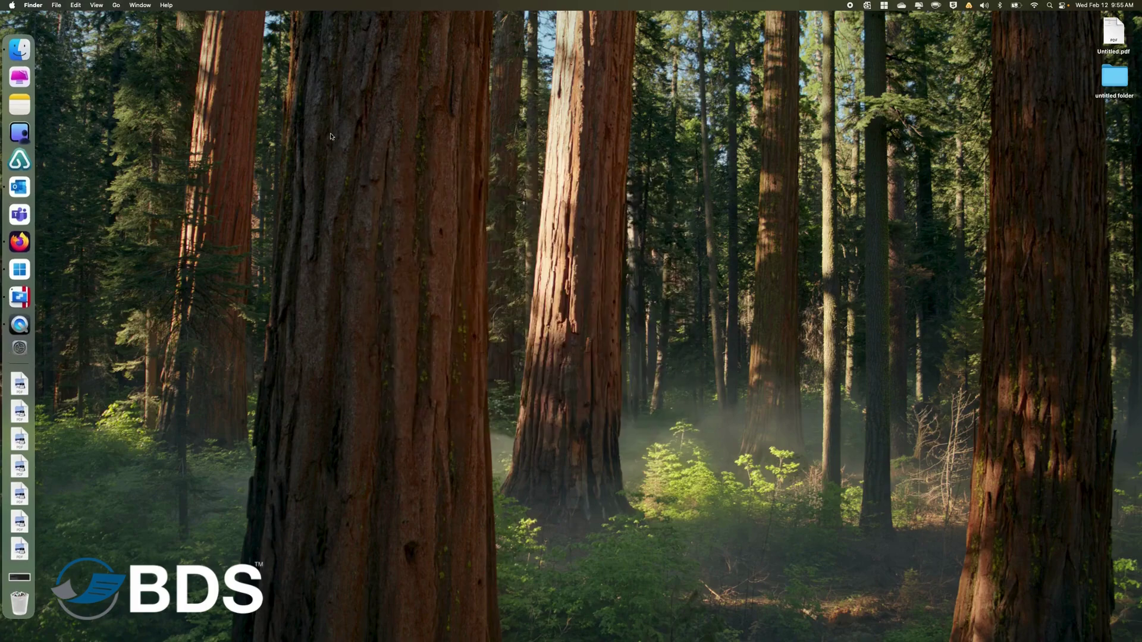
pyautogui.click(20, 51)
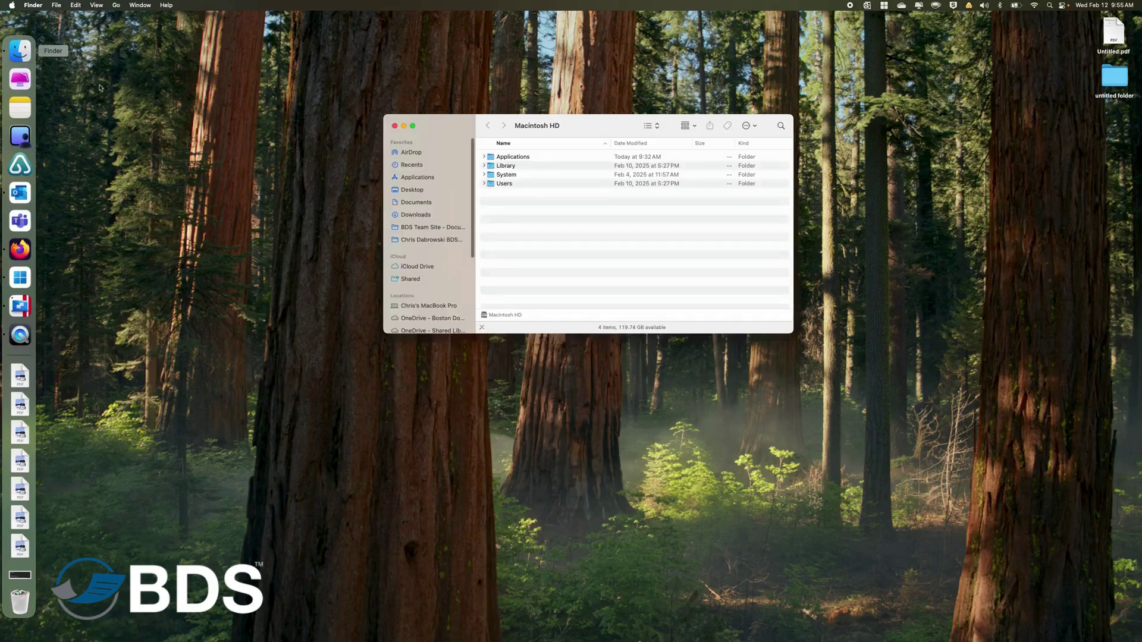
pyautogui.click(416, 306)
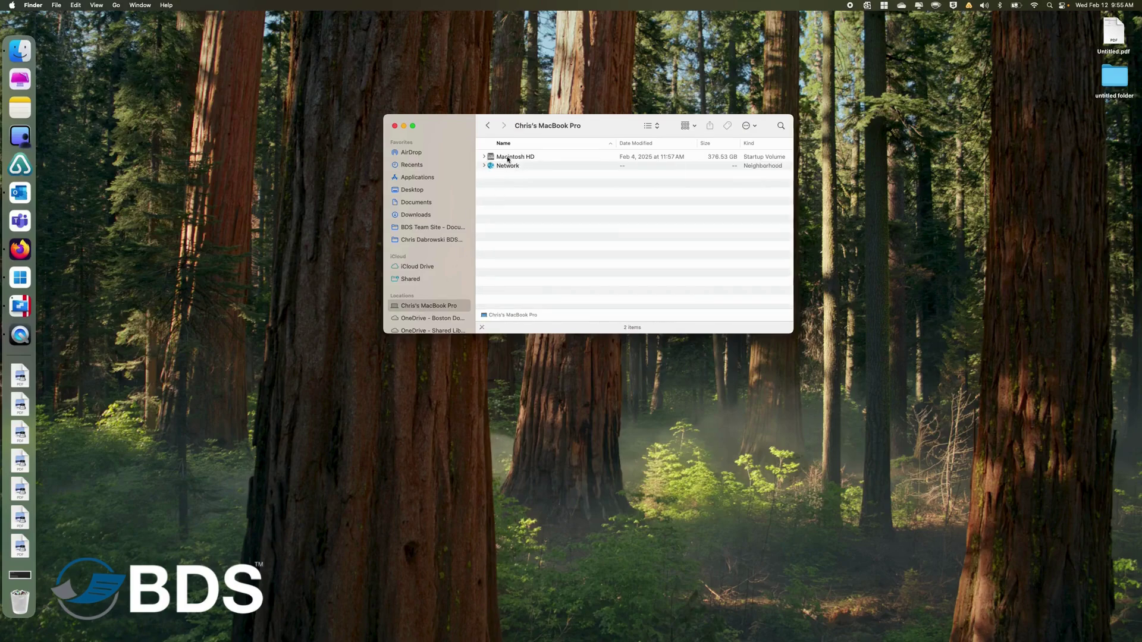
pyautogui.click(508, 158)
pyautogui.doubleClick(509, 158)
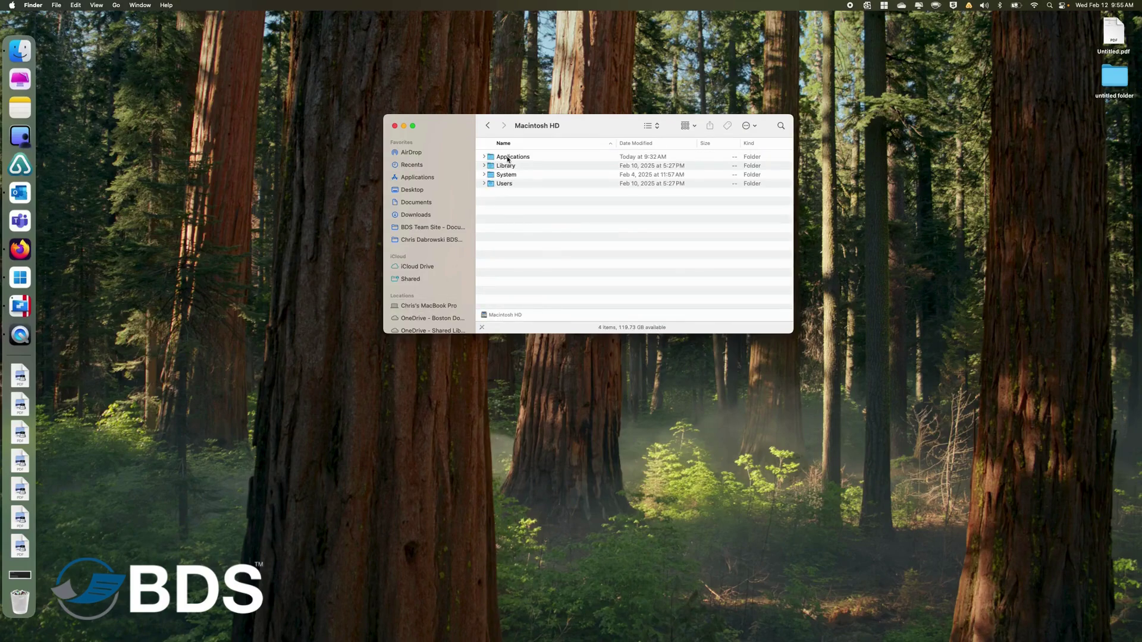
pyautogui.doubleClick(499, 183)
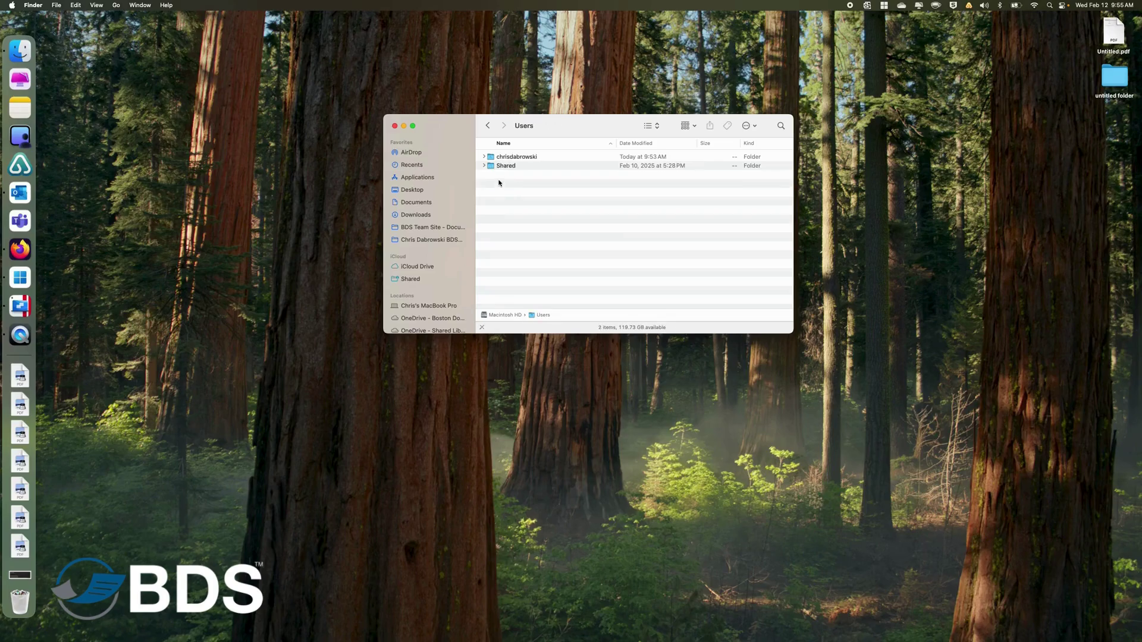
pyautogui.doubleClick(504, 159)
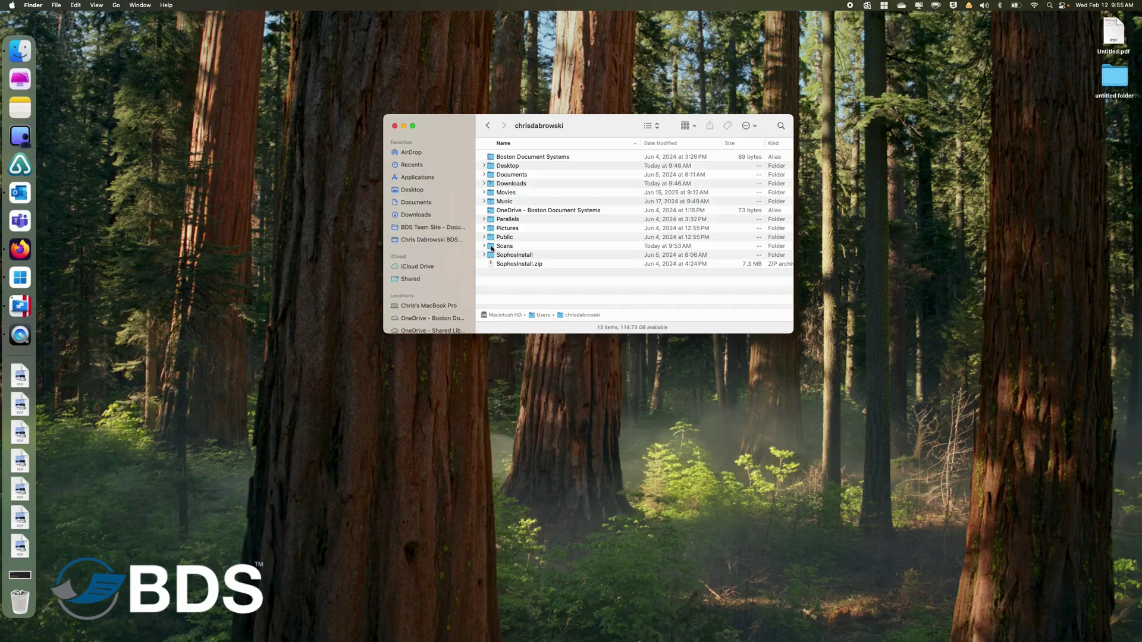
# - Drag the Scans folder from the home folder into the Dock
pyautogui.moveTo(491, 247); pyautogui.dragTo(64, 535)
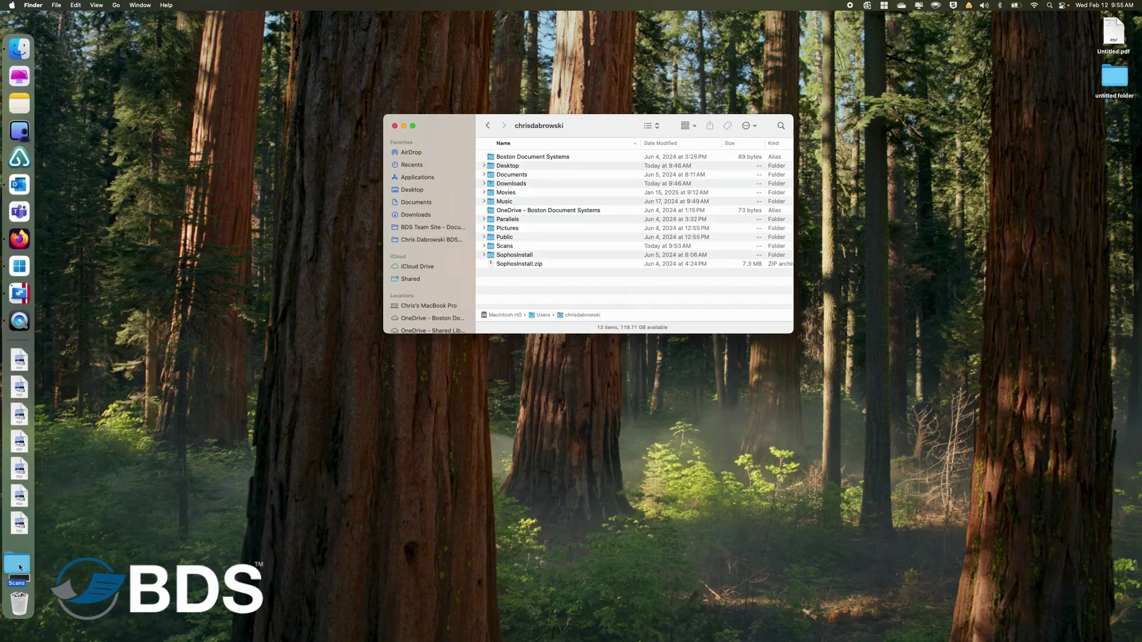
pyautogui.moveTo(63, 534); pyautogui.dragTo(17, 556)
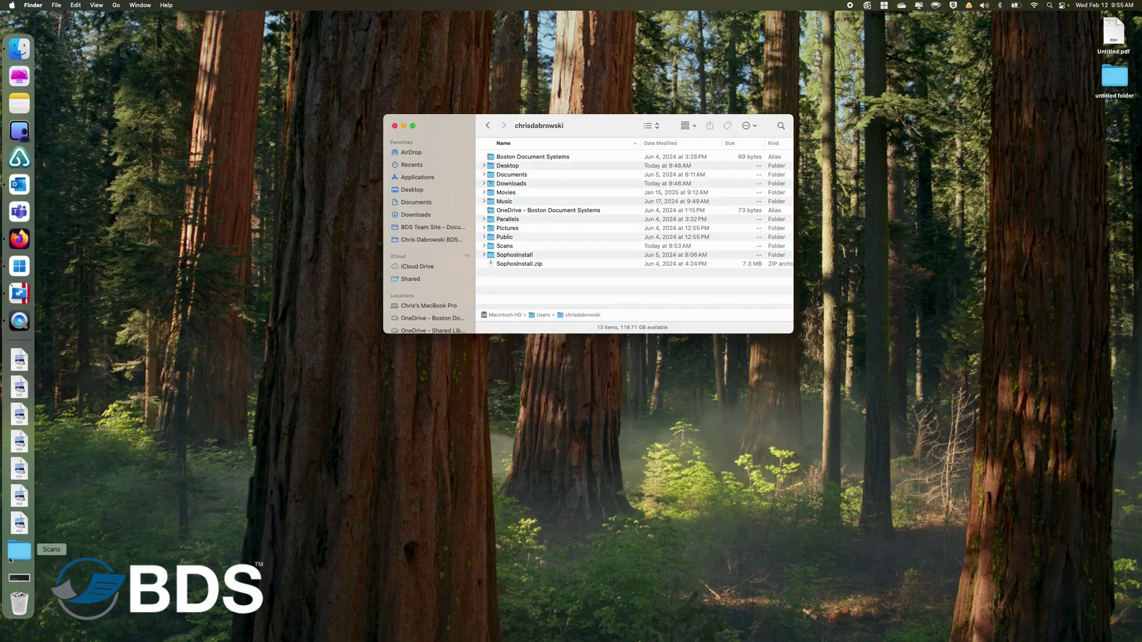
# - Close the home folder Finder window
pyautogui.click(396, 126)
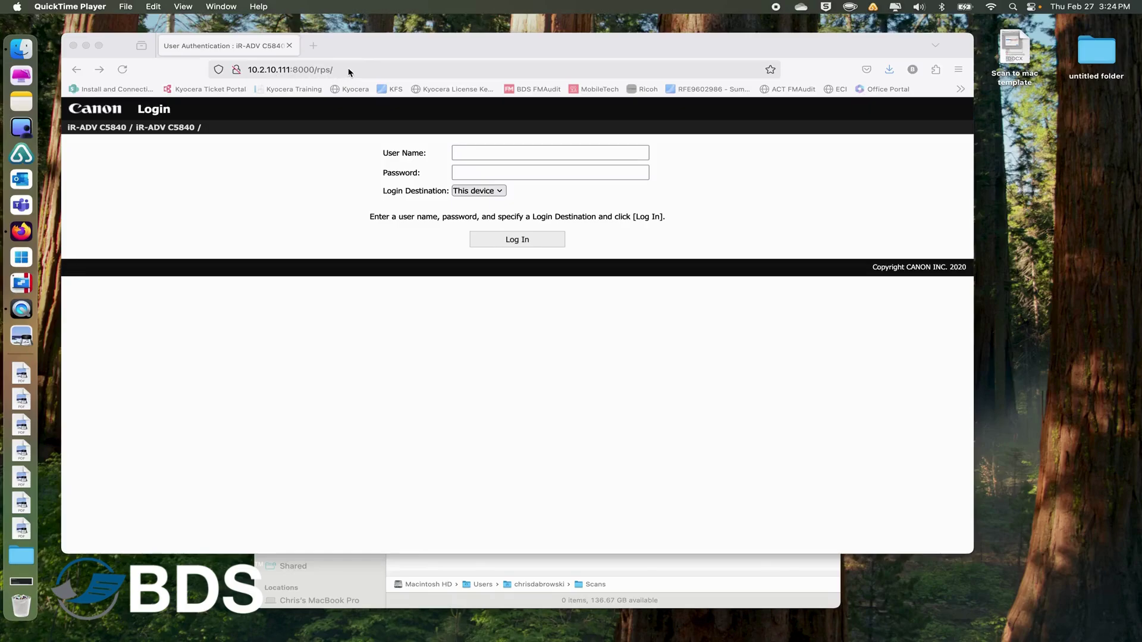
# - Log in to the Remote UI as Administrator with its password to reach the device portal
pyautogui.click(481, 152)
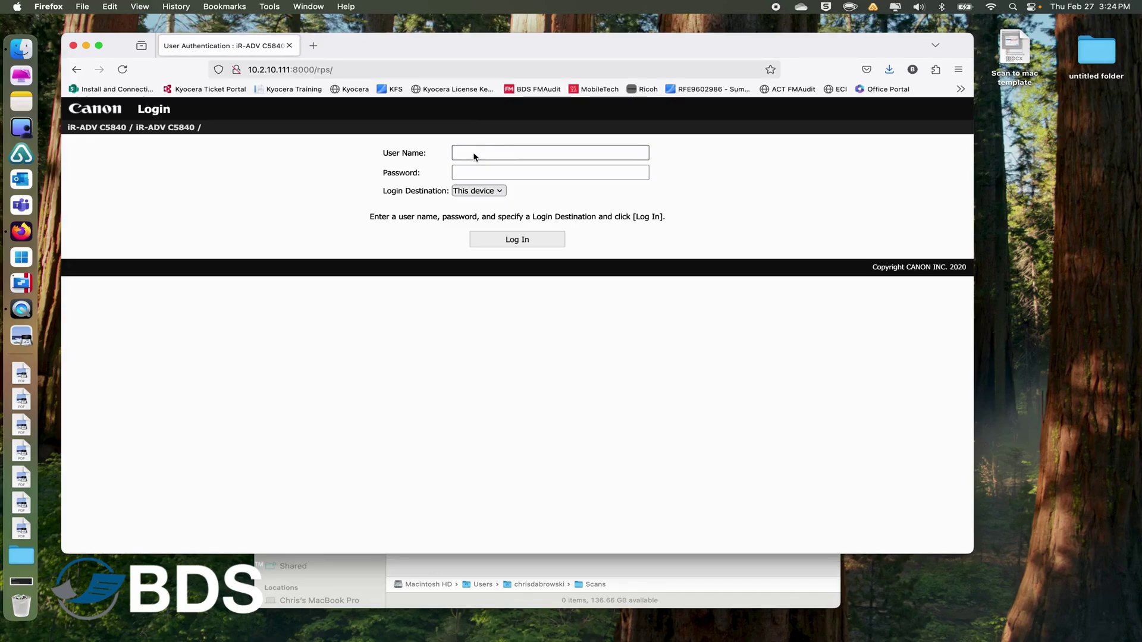
pyautogui.click(478, 155)
pyautogui.write('Admin')
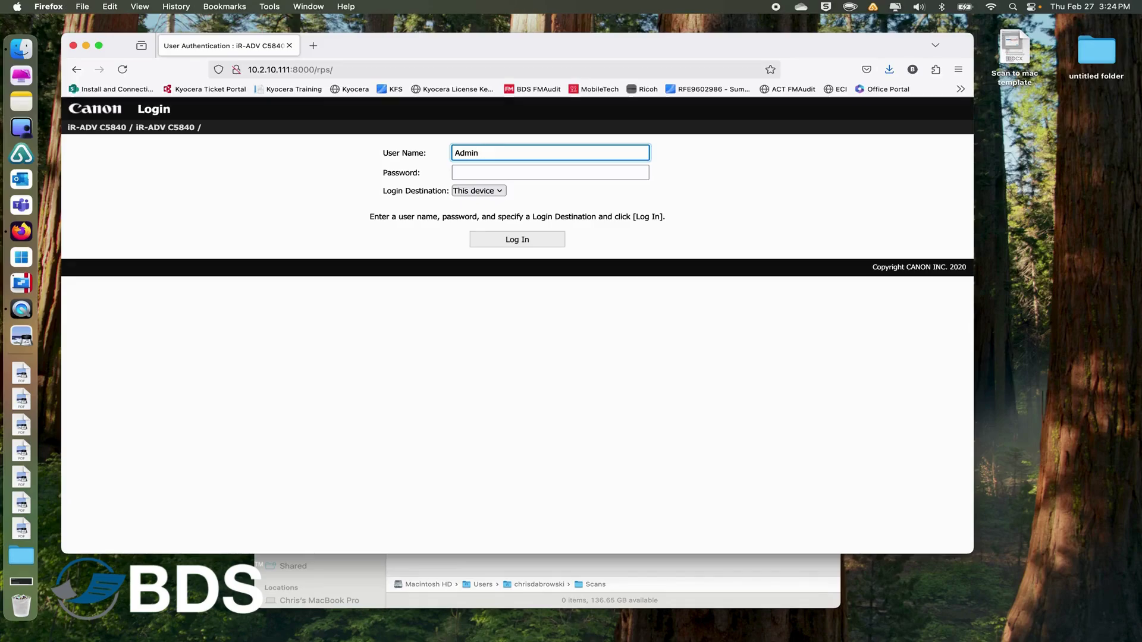
pyautogui.write('istrat')
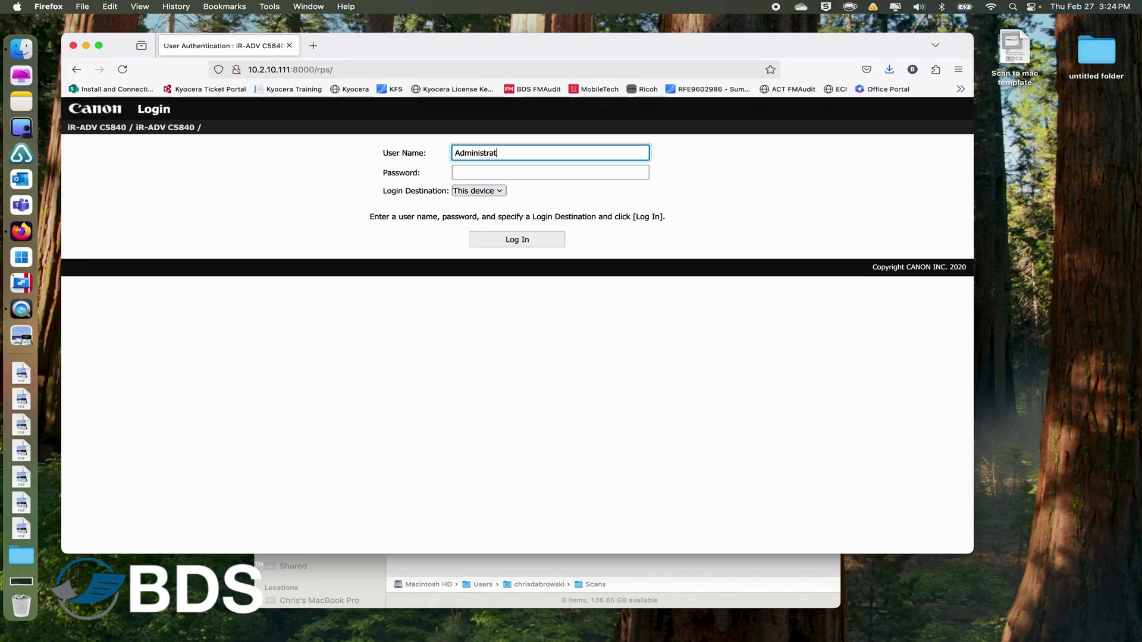
pyautogui.write('or')
pyautogui.press('Tab')
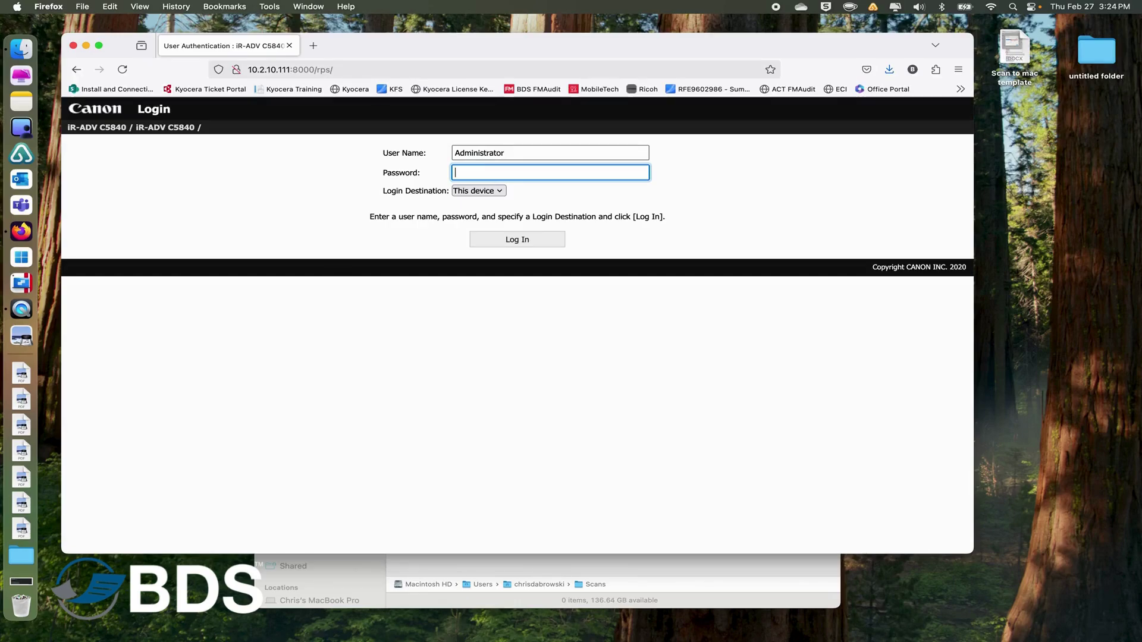
pyautogui.write('•••')
pyautogui.write('•')
pyautogui.click(515, 239)
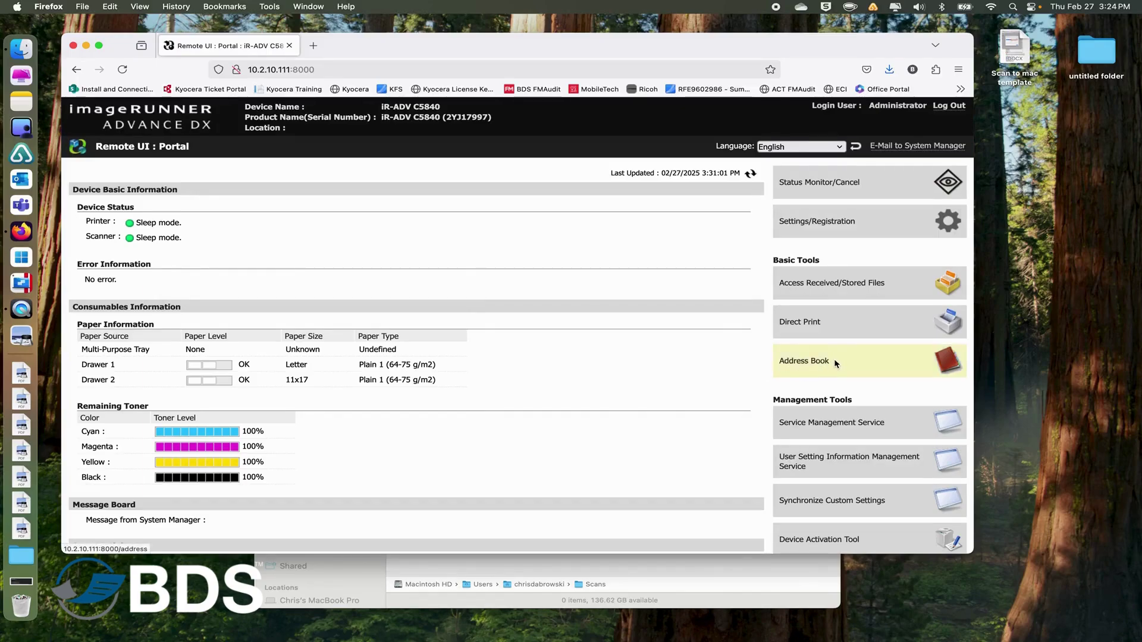
# - Go to the Address Book and open Address List 01
pyautogui.click(820, 365)
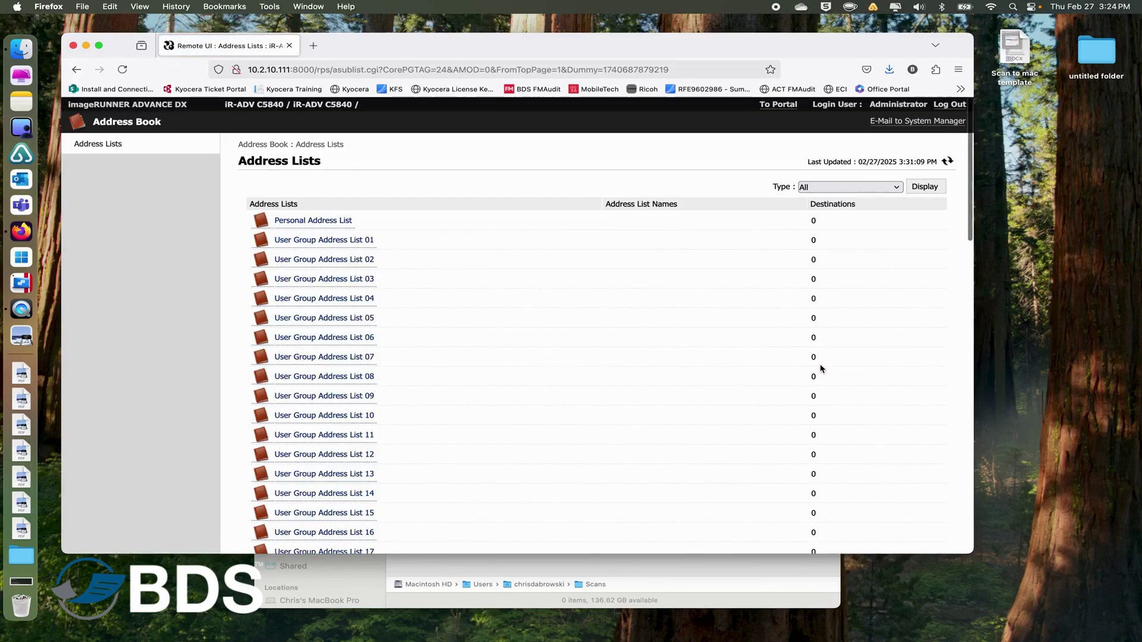
pyautogui.scroll(-1, 453, 395)
pyautogui.scroll(-2, 453, 396)
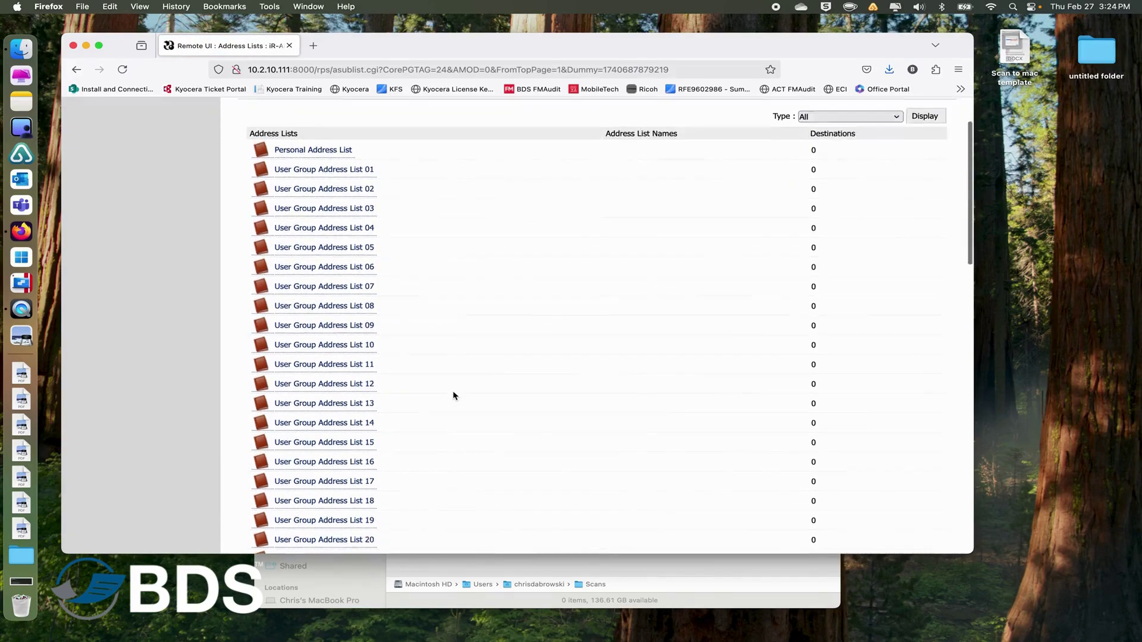
pyautogui.scroll(-3, 453, 395)
pyautogui.scroll(-3, 453, 395)
pyautogui.scroll(-3, 454, 396)
pyautogui.scroll(-3, 453, 395)
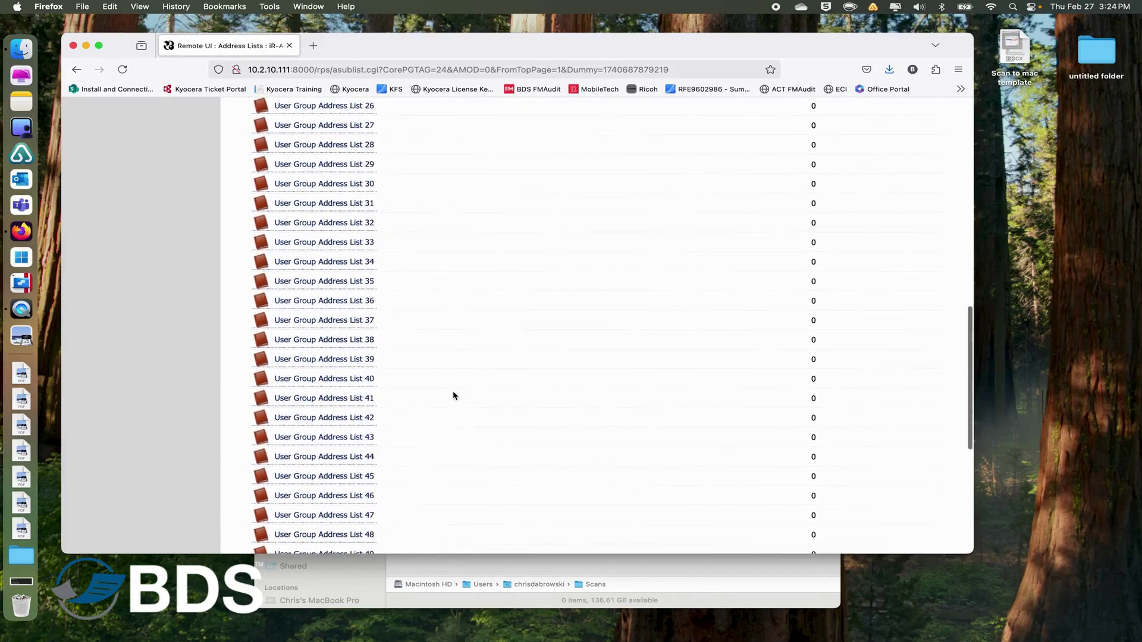
pyautogui.scroll(-3, 453, 395)
pyautogui.scroll(-3, 453, 395)
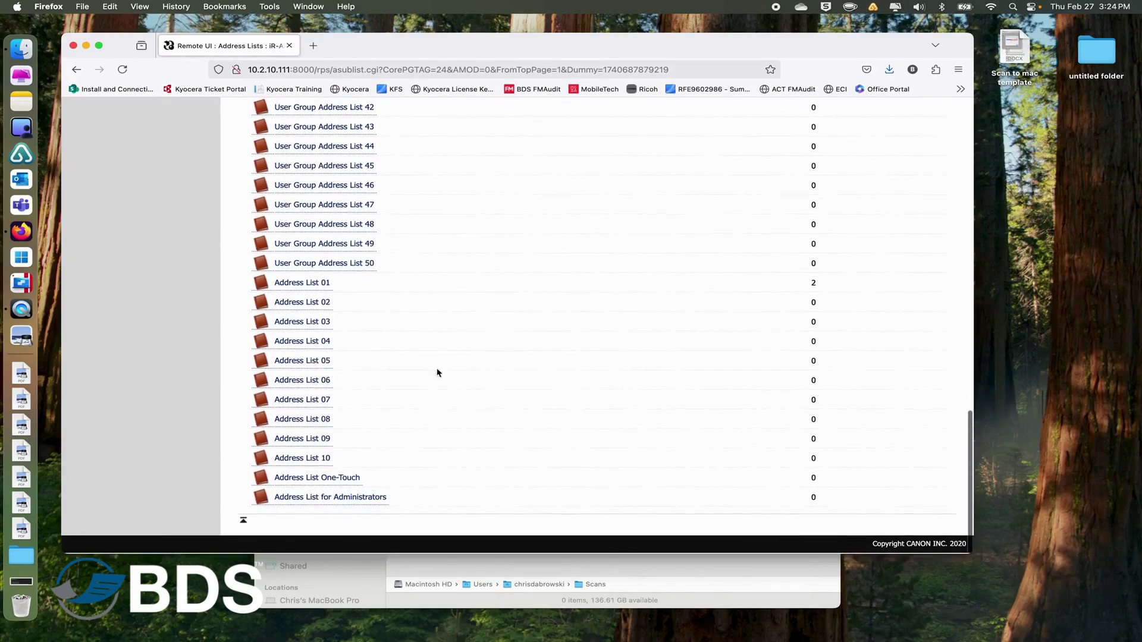
pyautogui.click(302, 285)
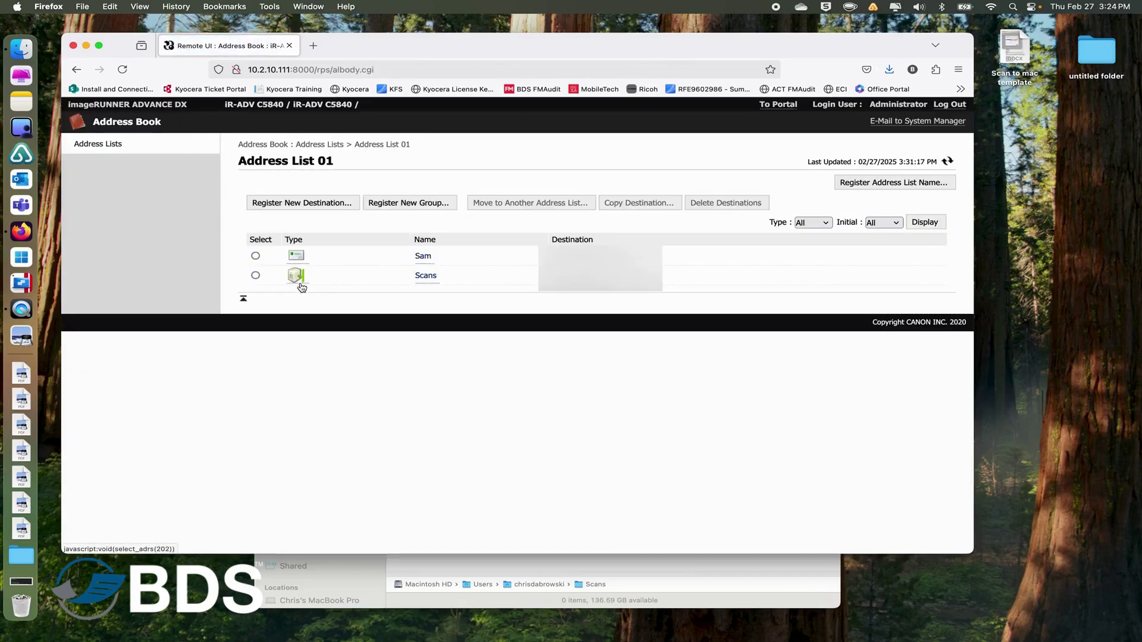
# - Register a new File destination named Chris with host name \\10.0.1.100
pyautogui.click(298, 204)
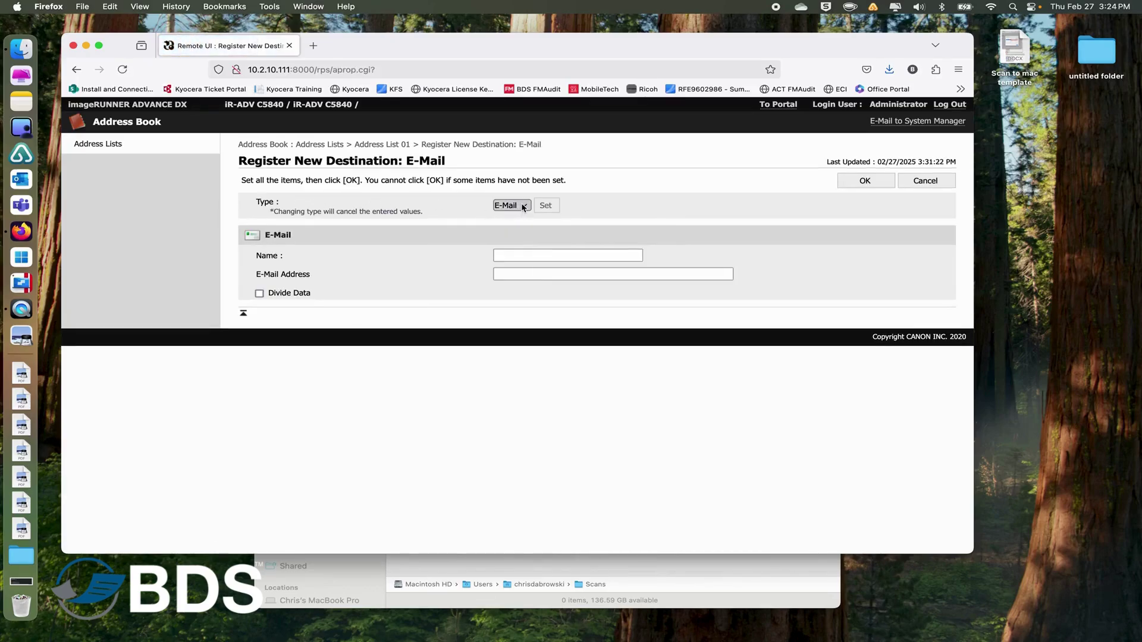
pyautogui.click(526, 208)
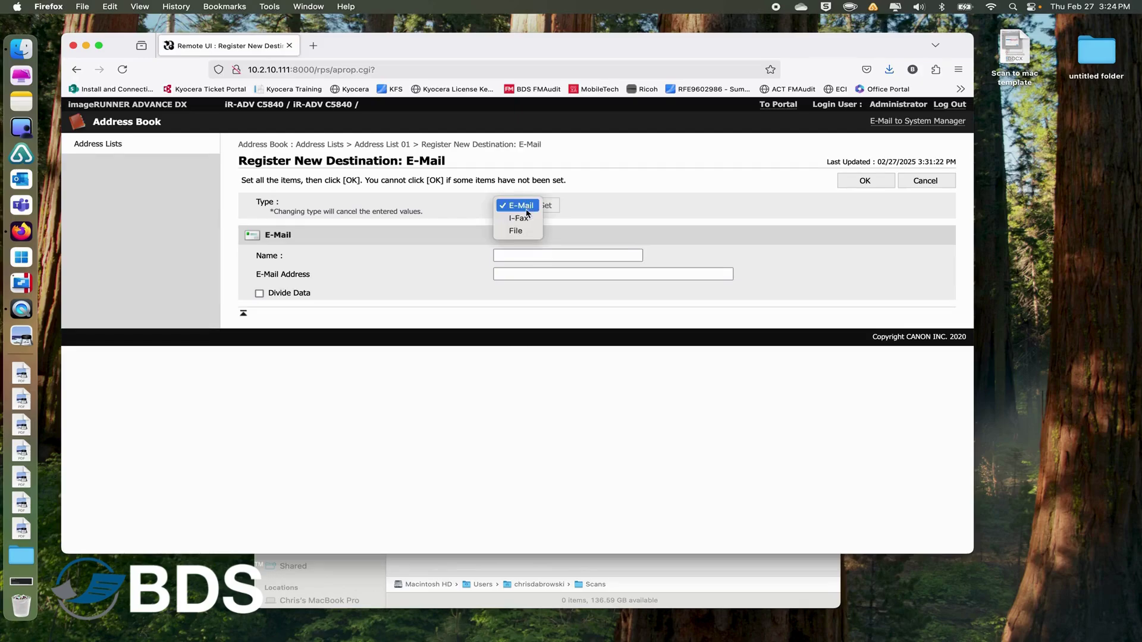
pyautogui.click(517, 231)
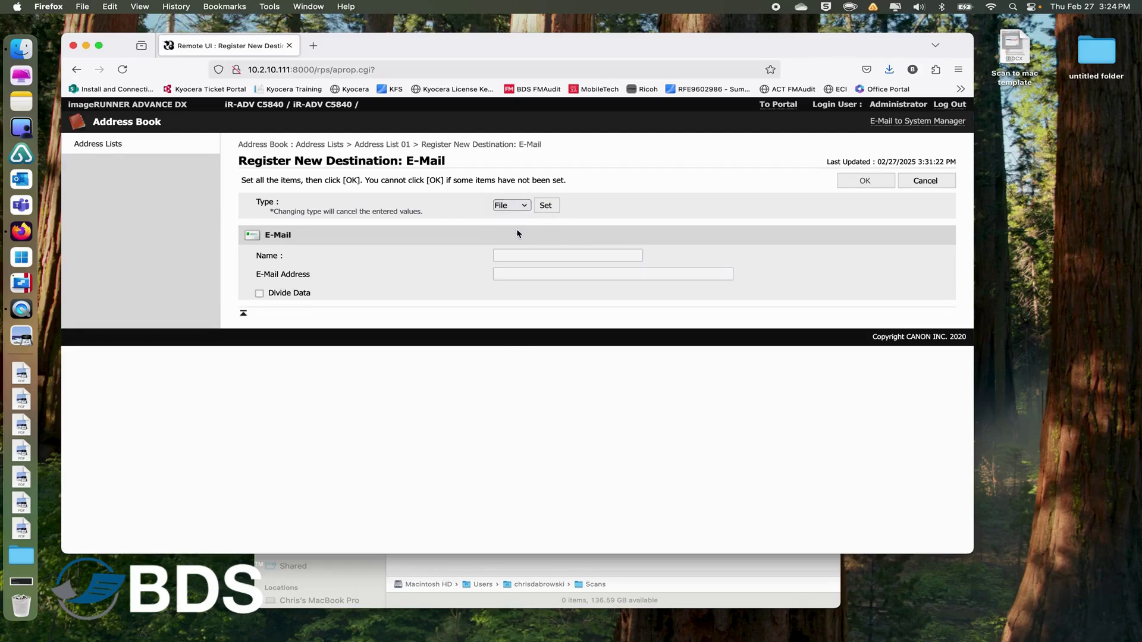
pyautogui.click(545, 206)
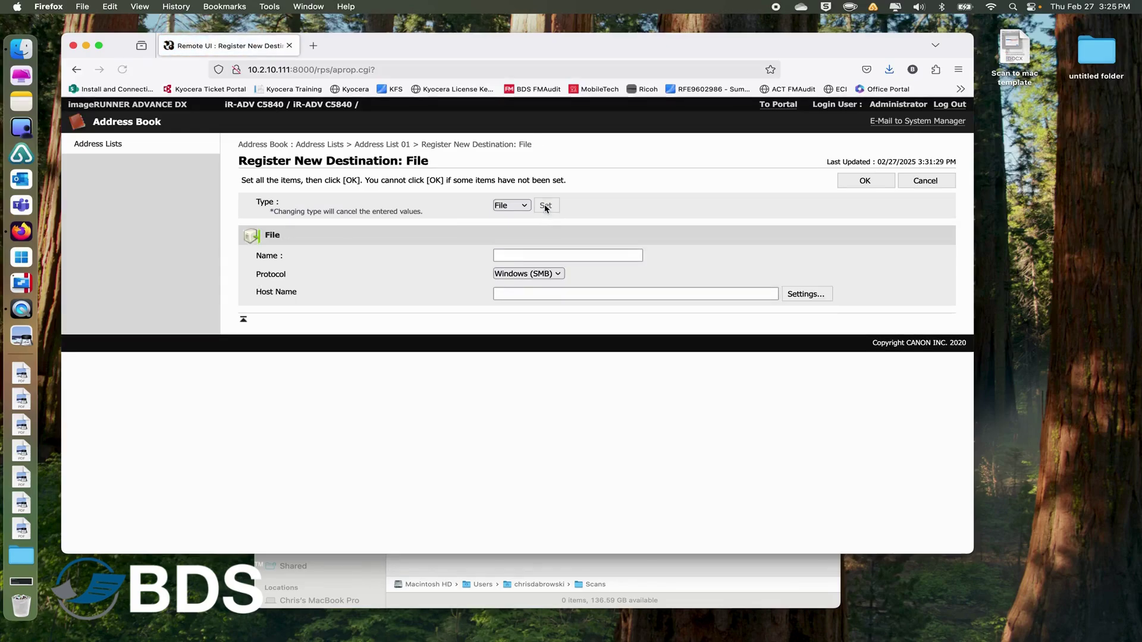
pyautogui.click(523, 259)
pyautogui.write('C')
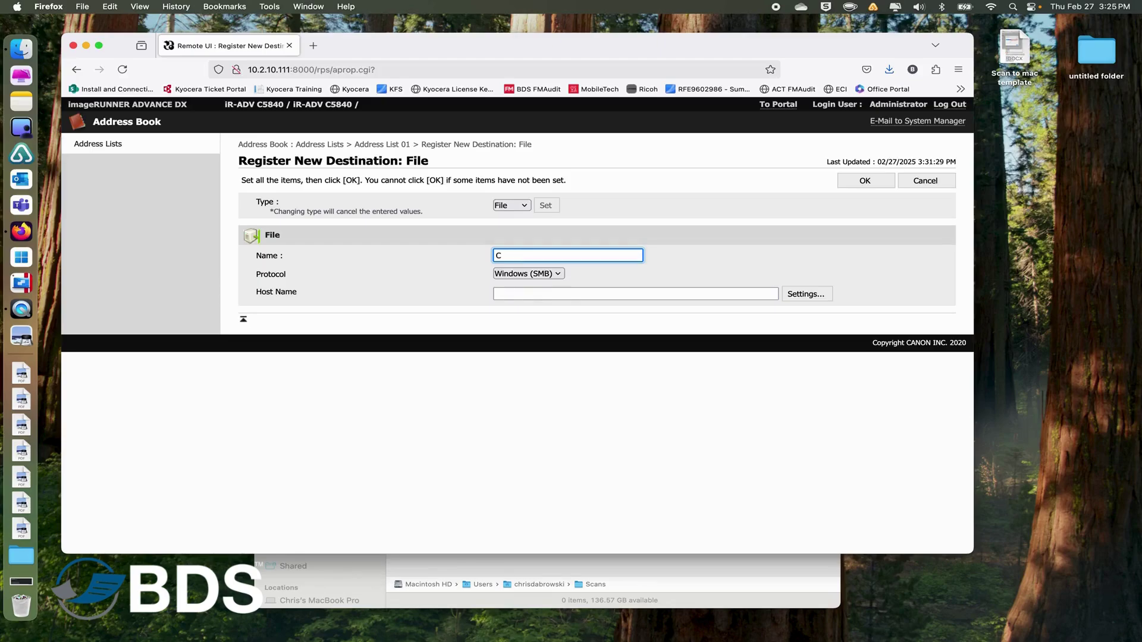
pyautogui.write('hris')
pyautogui.click(525, 294)
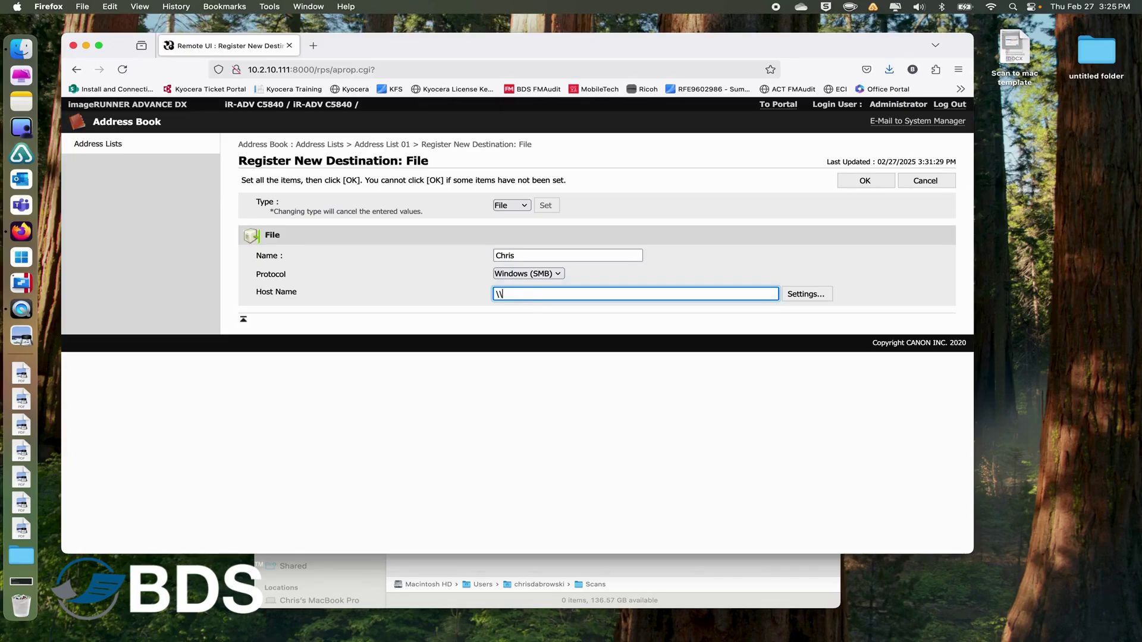
pyautogui.write('0')
pyautogui.write('.0.1.')
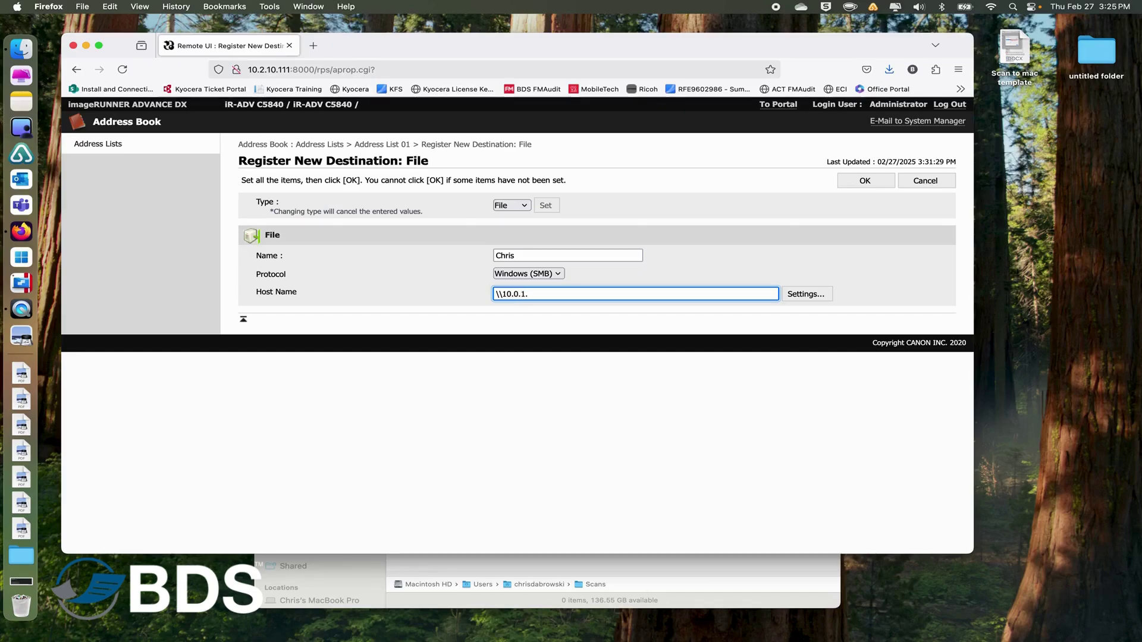
pyautogui.write('100')
pyautogui.click(802, 294)
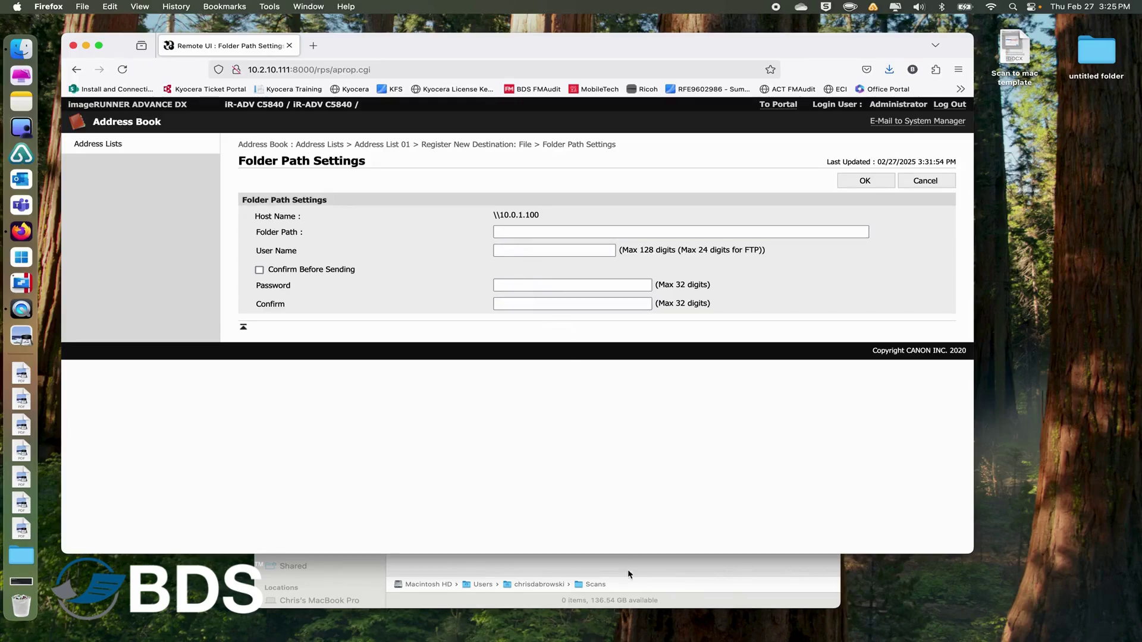
pyautogui.click(638, 583)
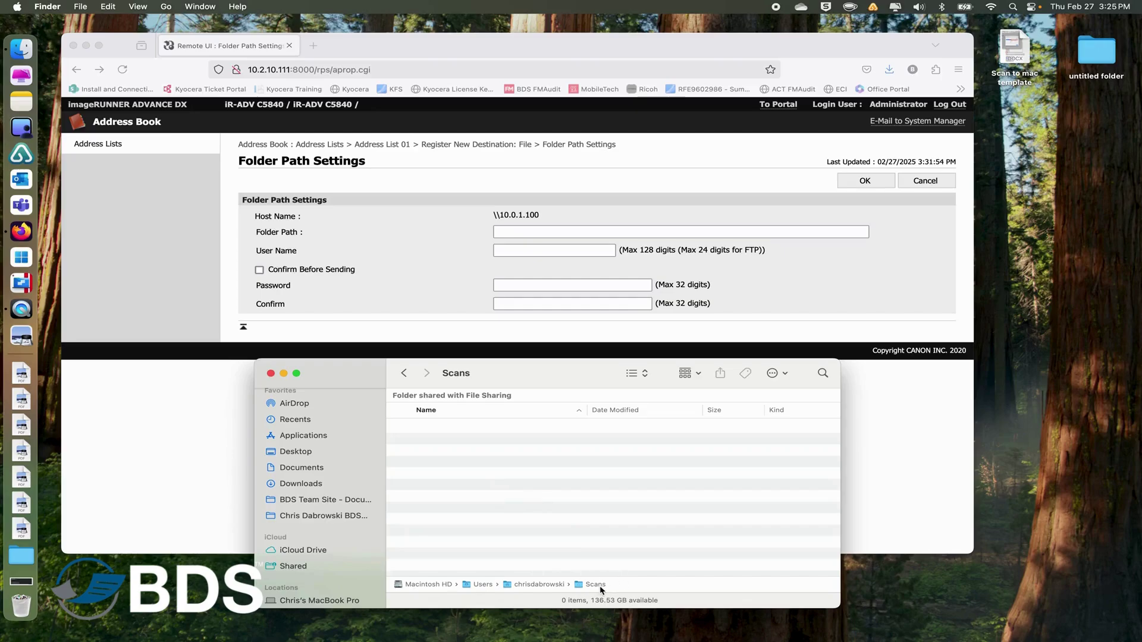
pyautogui.click(137, 6)
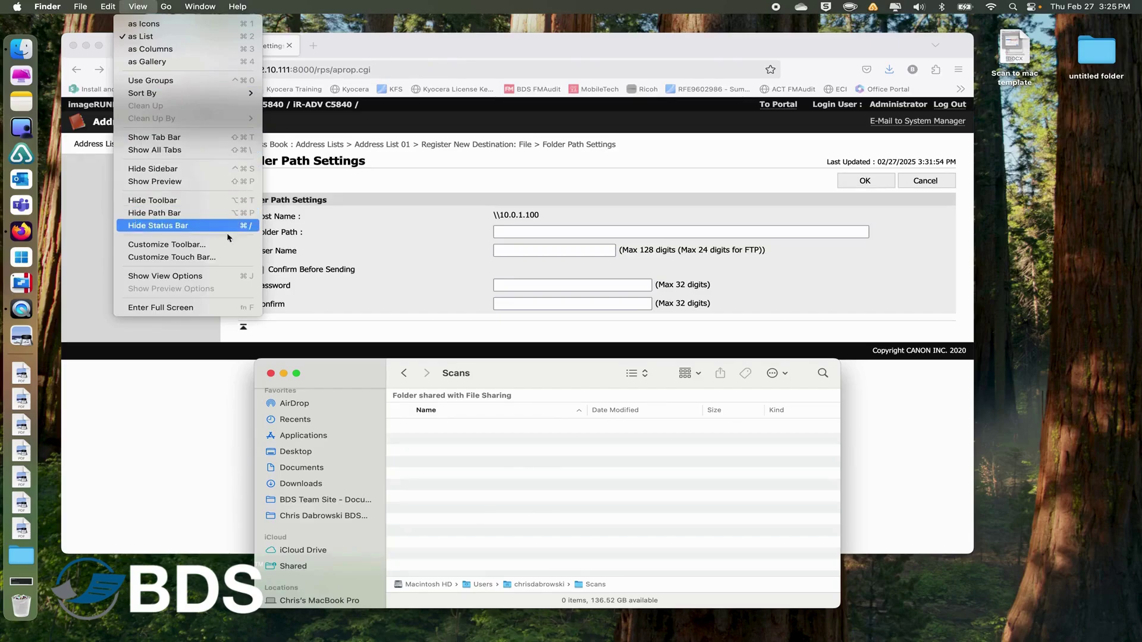
pyautogui.click(488, 520)
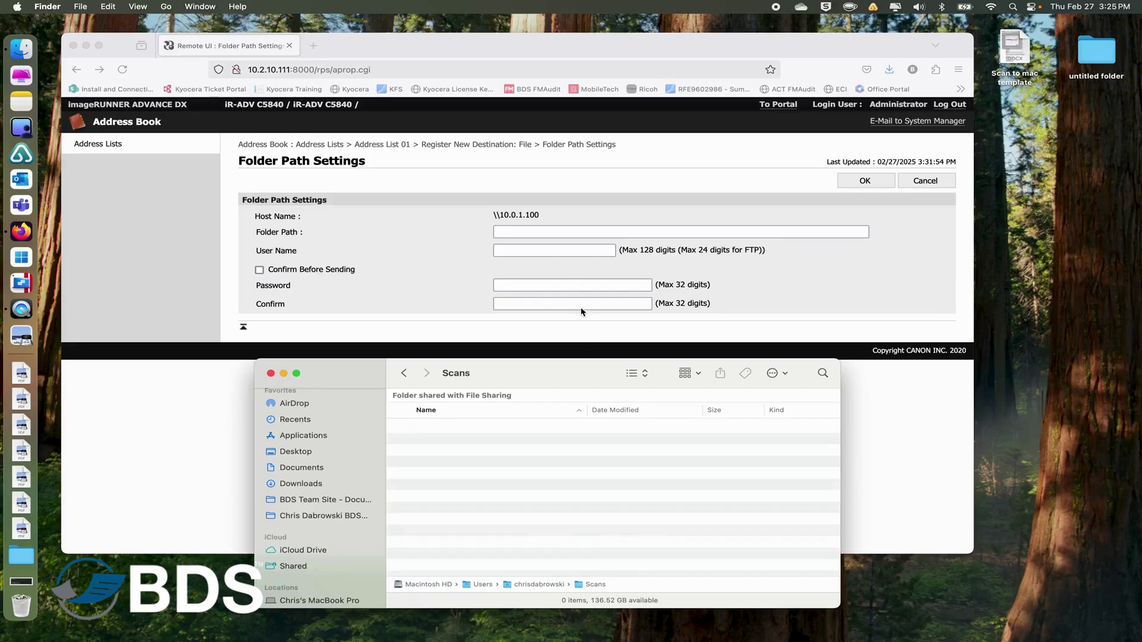
pyautogui.click(542, 230)
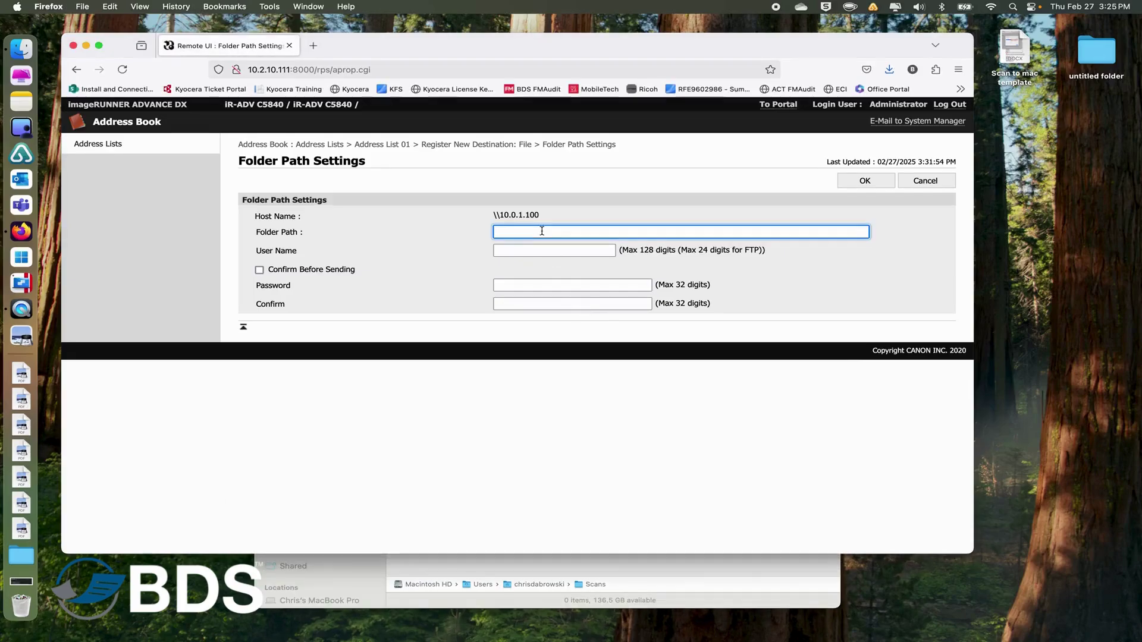
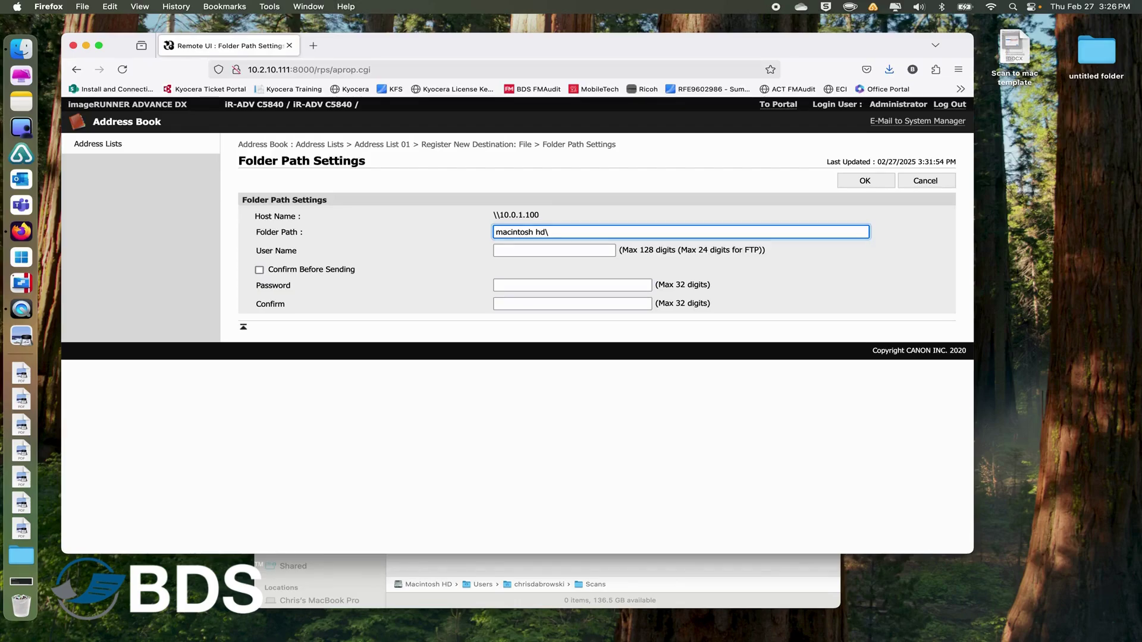
pyautogui.click(527, 251)
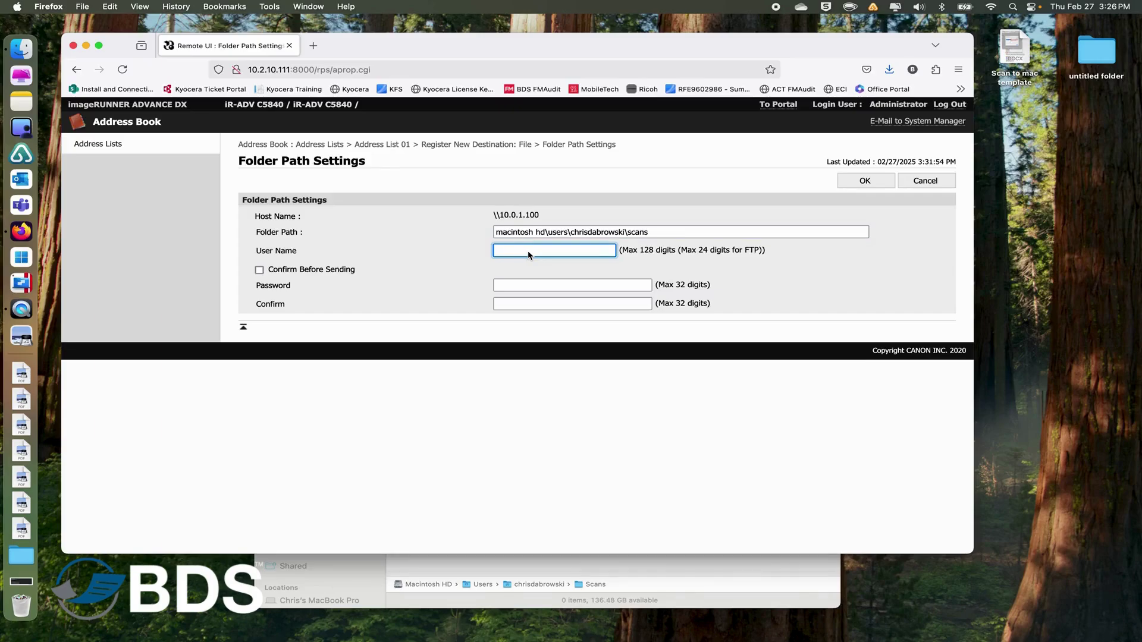
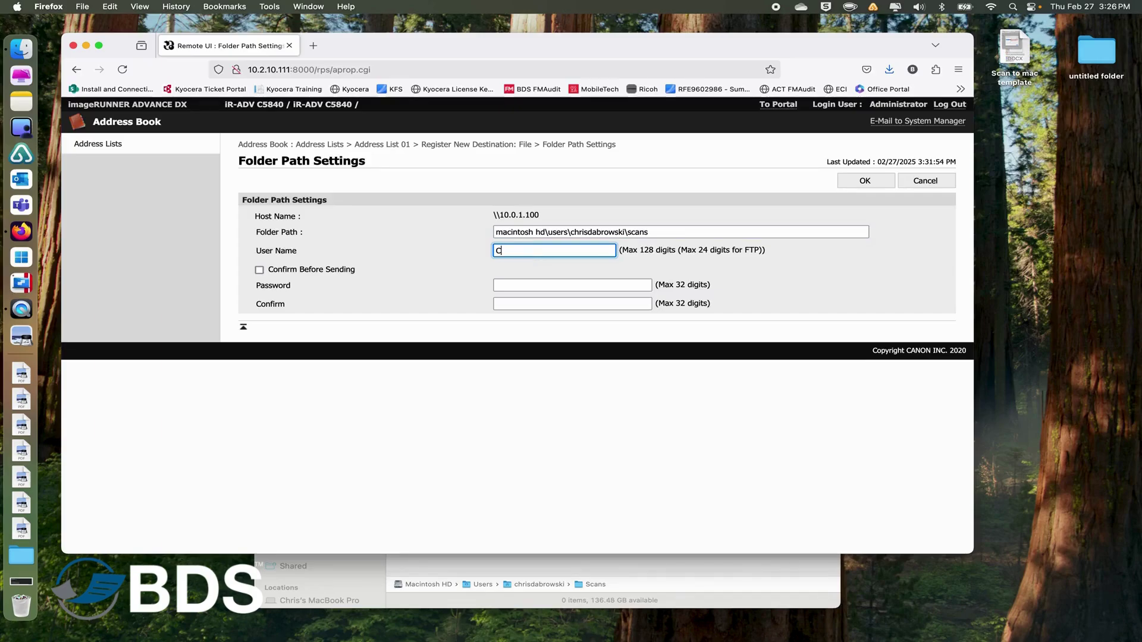
pyautogui.click(517, 287)
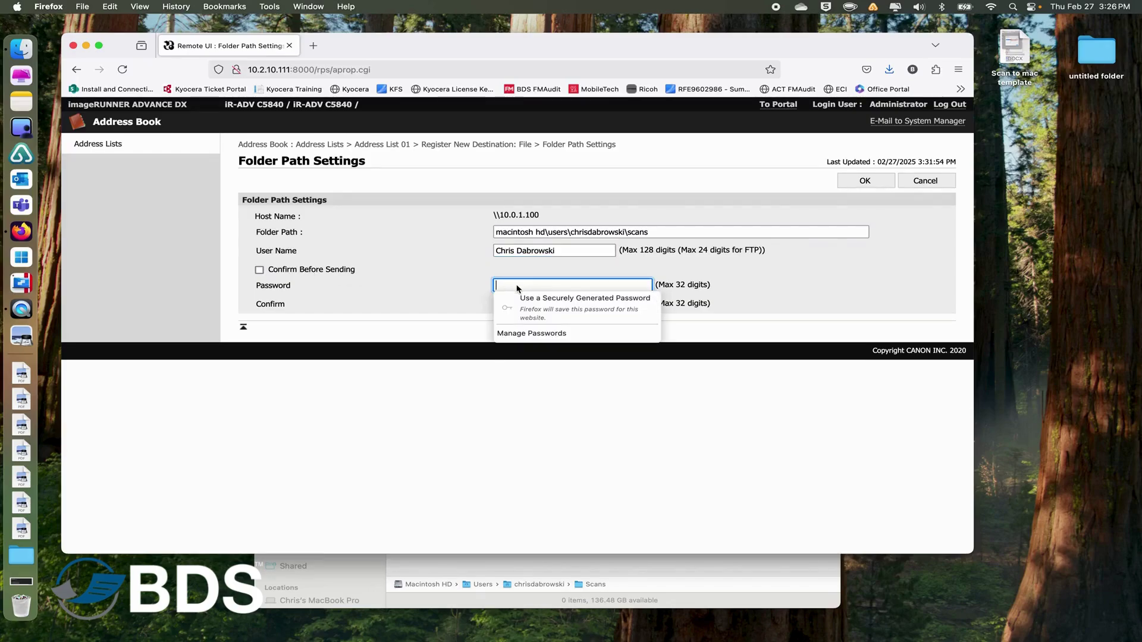
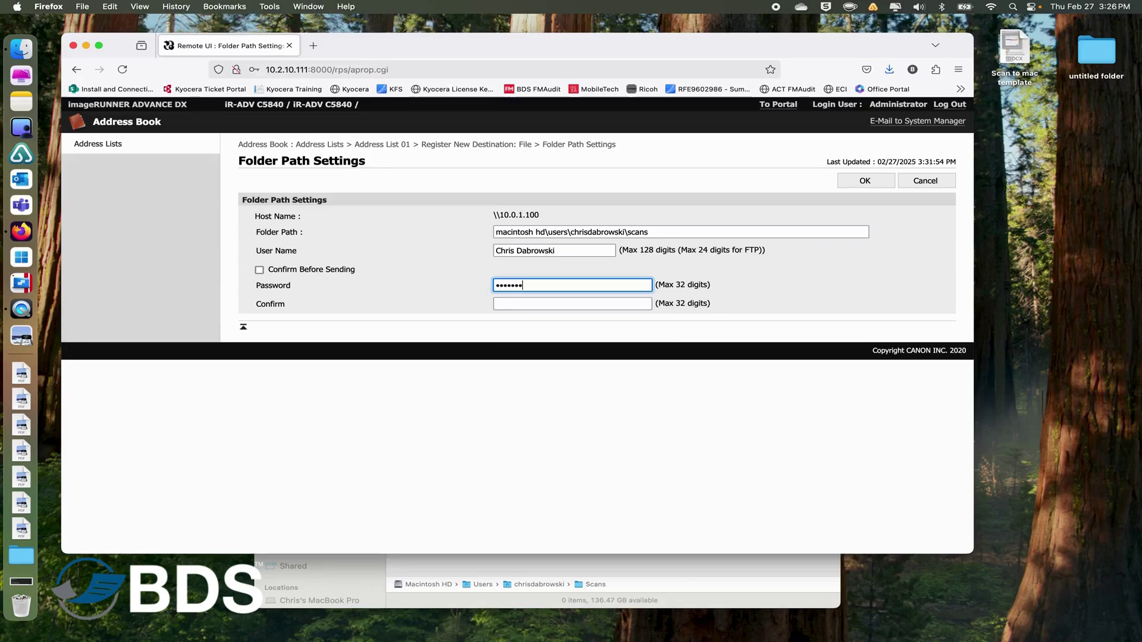
pyautogui.press('Tab')
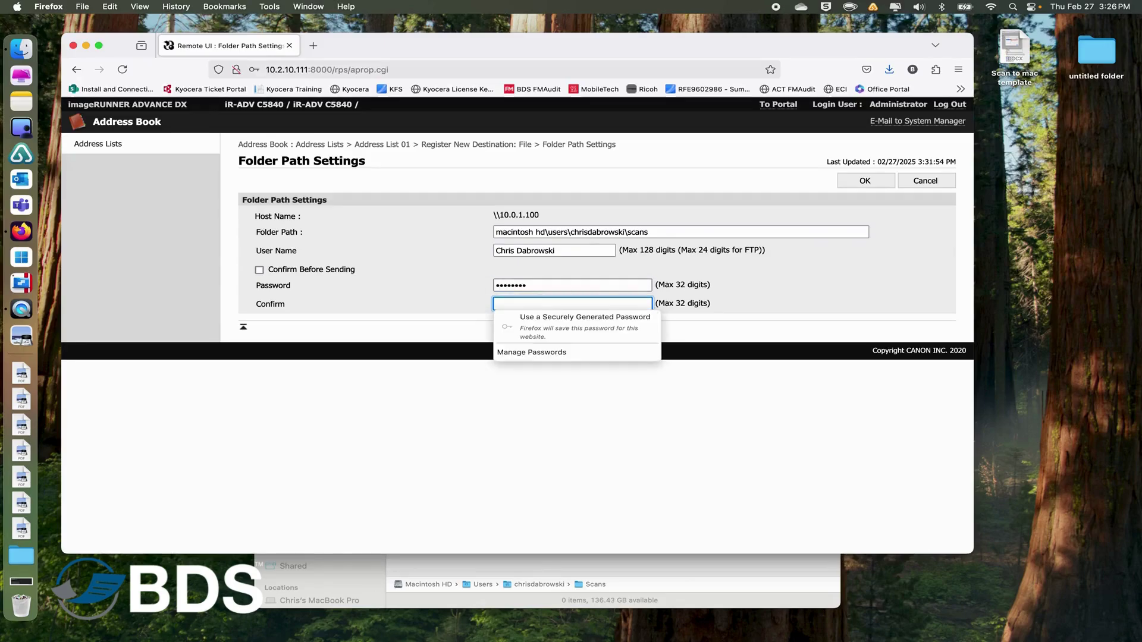
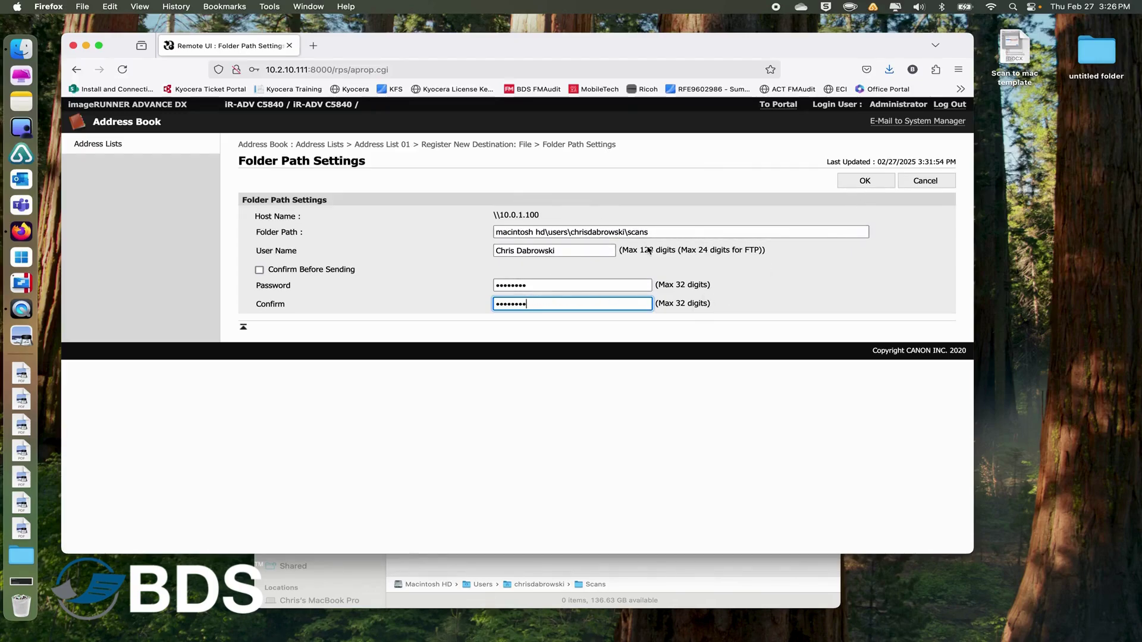
# - Submit the settings, decline Firefox's password save, and register the Chris destination at \\10.0.1.100
pyautogui.click(854, 183)
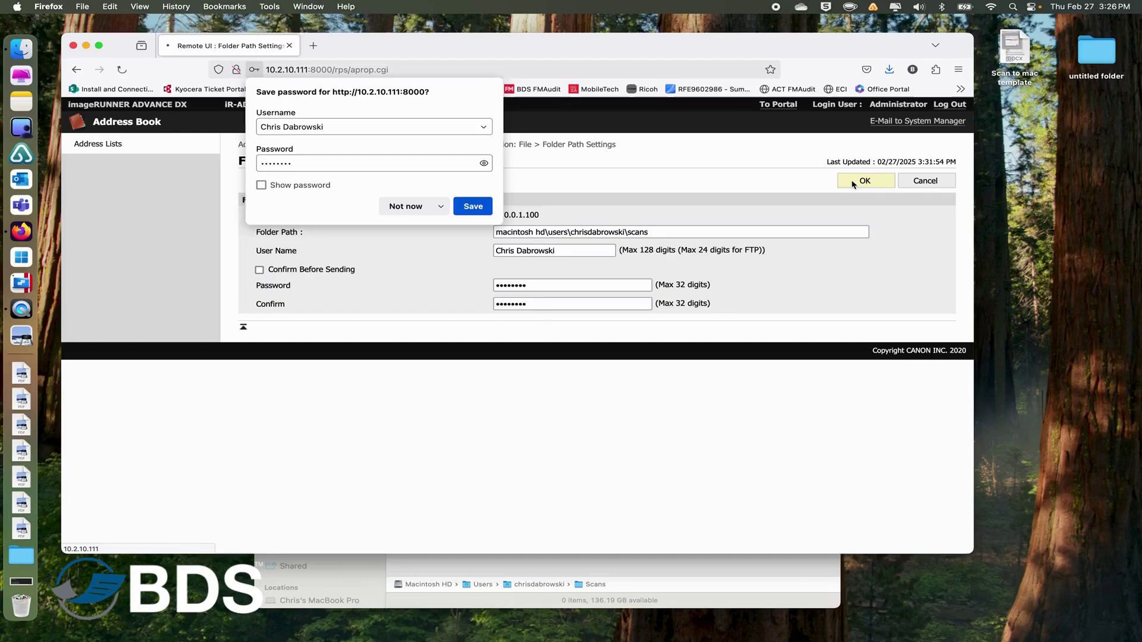
pyautogui.click(408, 206)
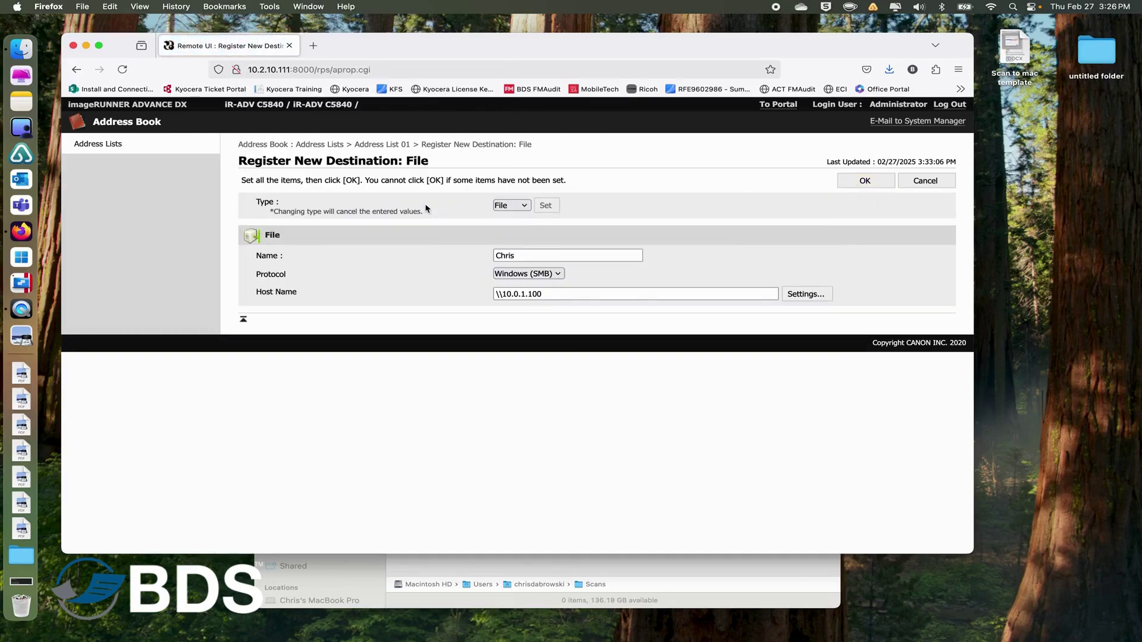
pyautogui.click(865, 182)
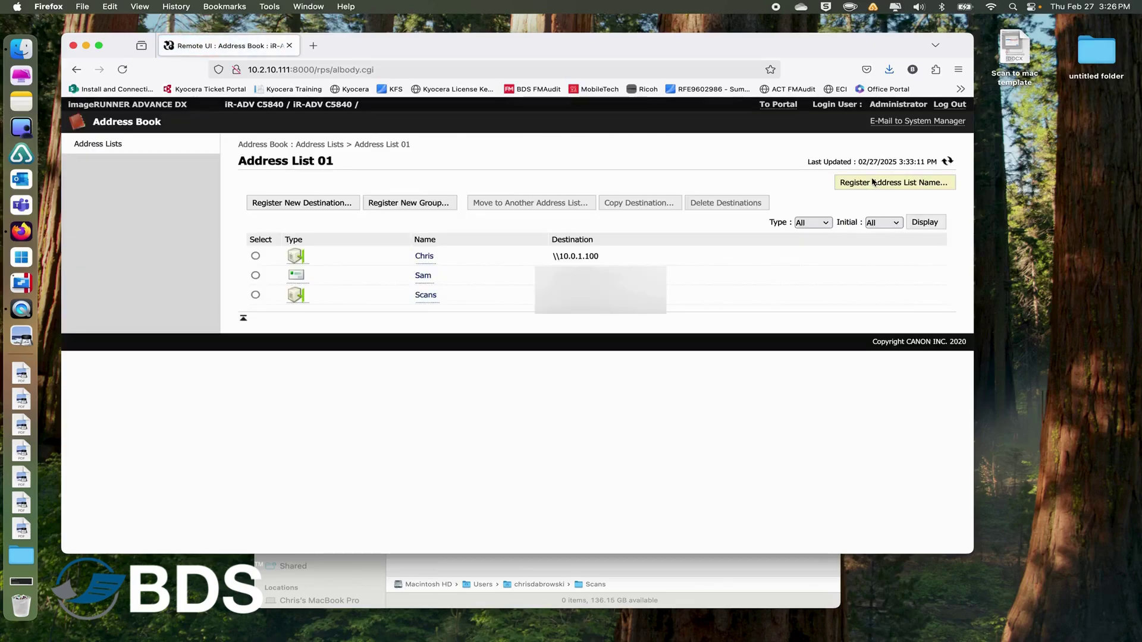